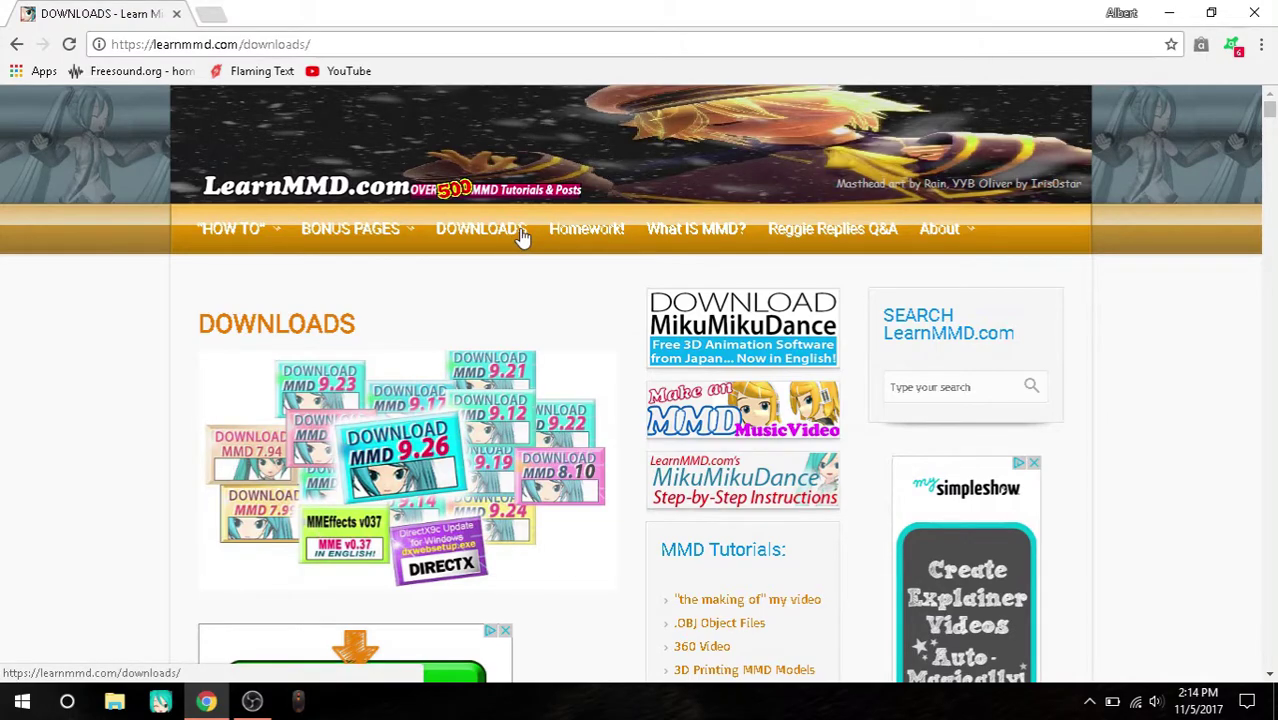
Step: Scroll the Downloads page to the MMD 9.26 section with its 32-bit and 64-bit buttons
{"action": "scroll", "coordinate": [517, 368], "scroll_direction": "down", "scroll_amount": 1}
{"action": "scroll", "coordinate": [480, 300], "scroll_direction": "down", "scroll_amount": 6}
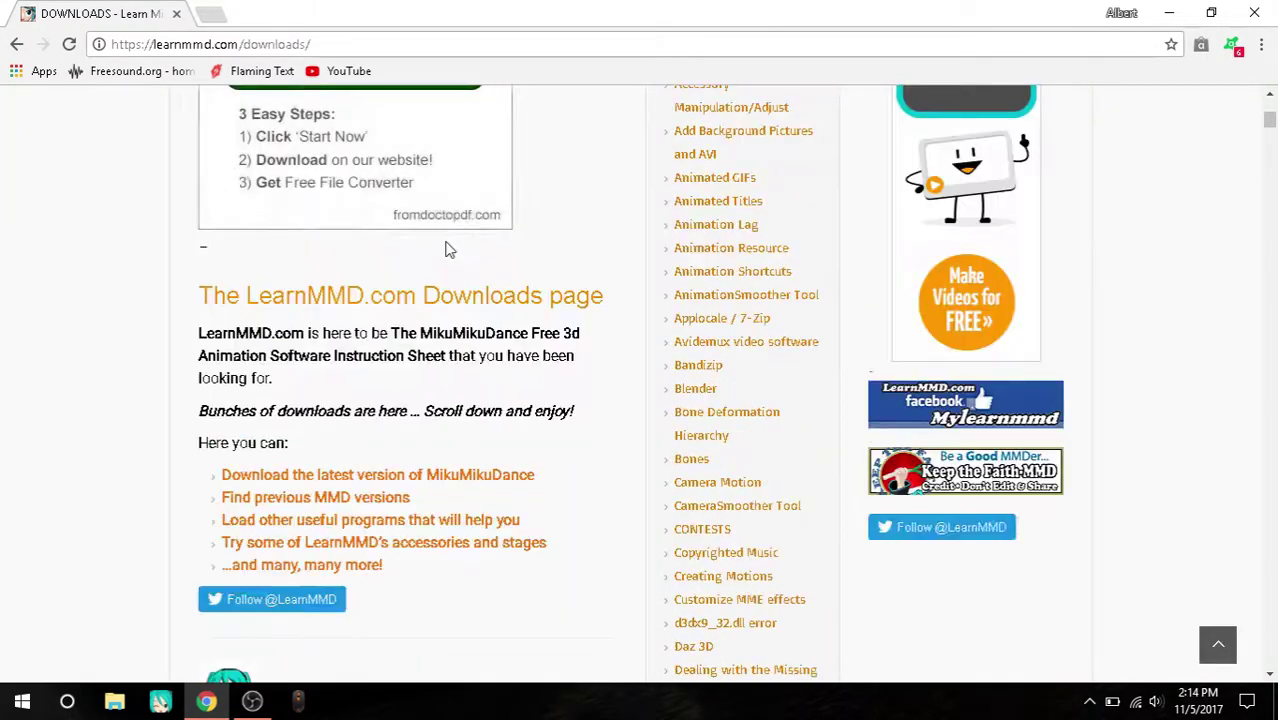
{"action": "scroll", "coordinate": [445, 240], "scroll_direction": "down", "scroll_amount": 5}
{"action": "scroll", "coordinate": [463, 243], "scroll_direction": "down", "scroll_amount": 5}
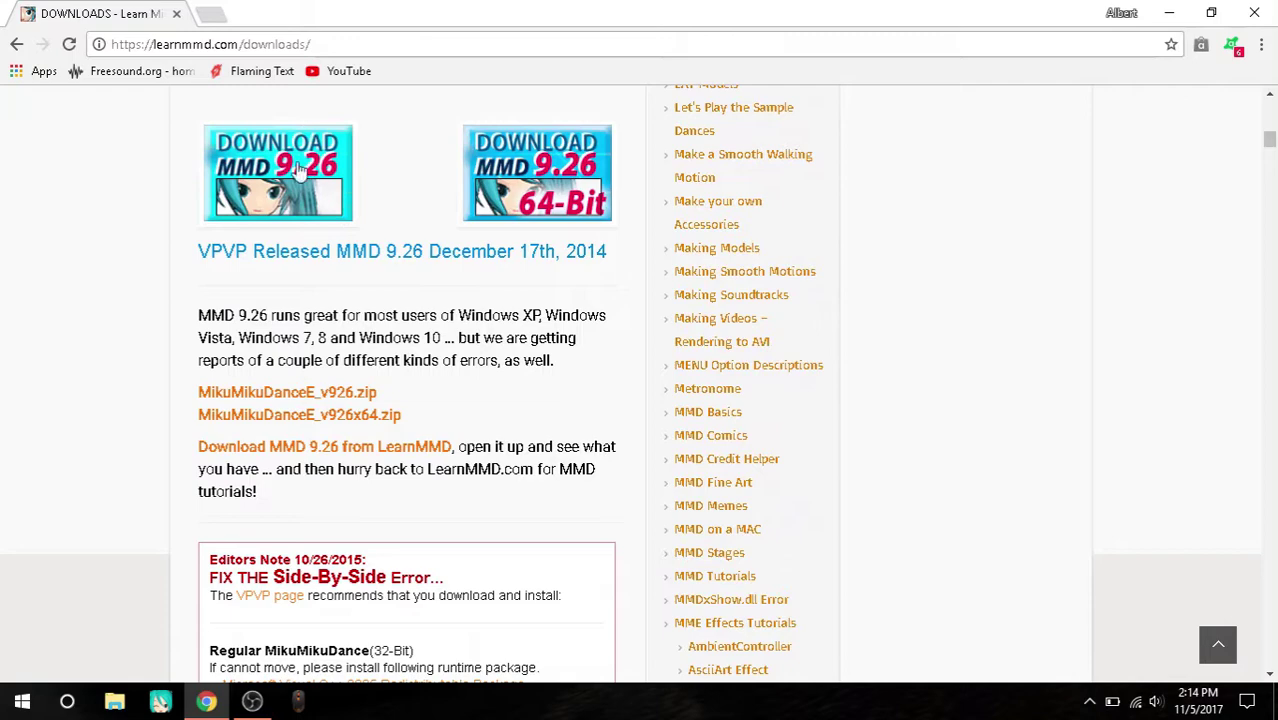
{"action": "scroll", "coordinate": [245, 366], "scroll_direction": "up", "scroll_amount": 3}
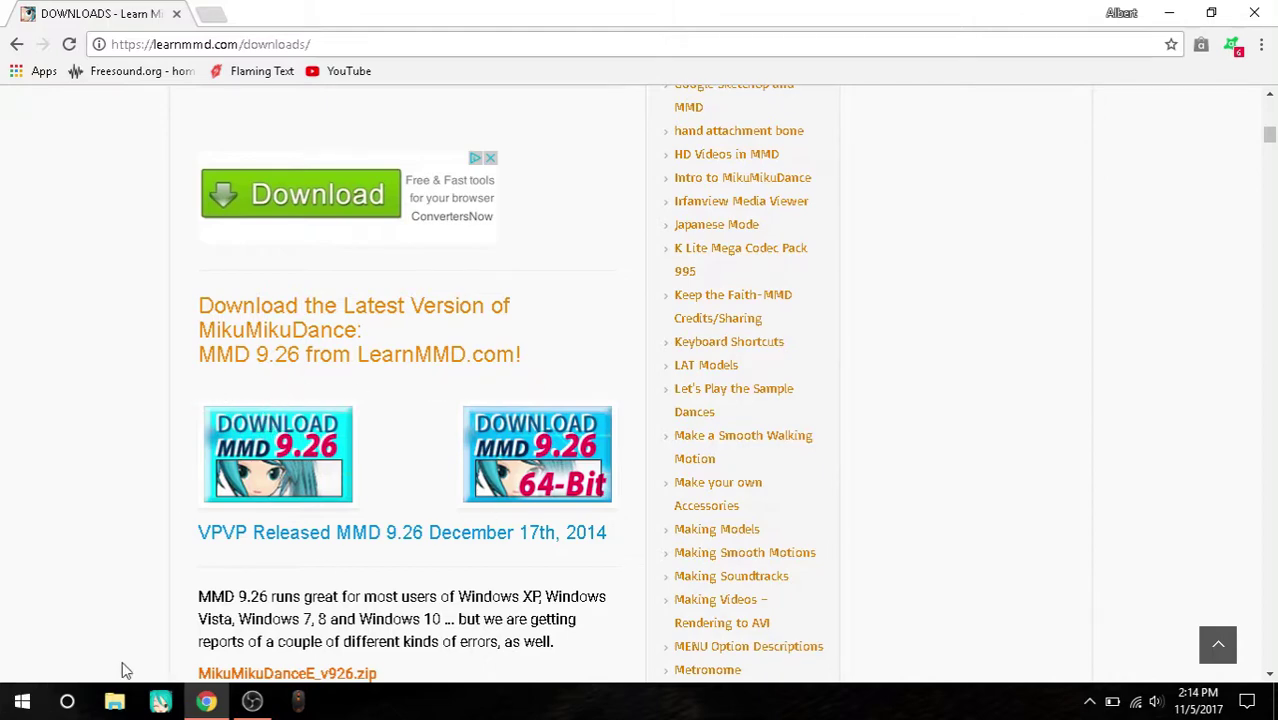
{"action": "left_click", "coordinate": [68, 701]}
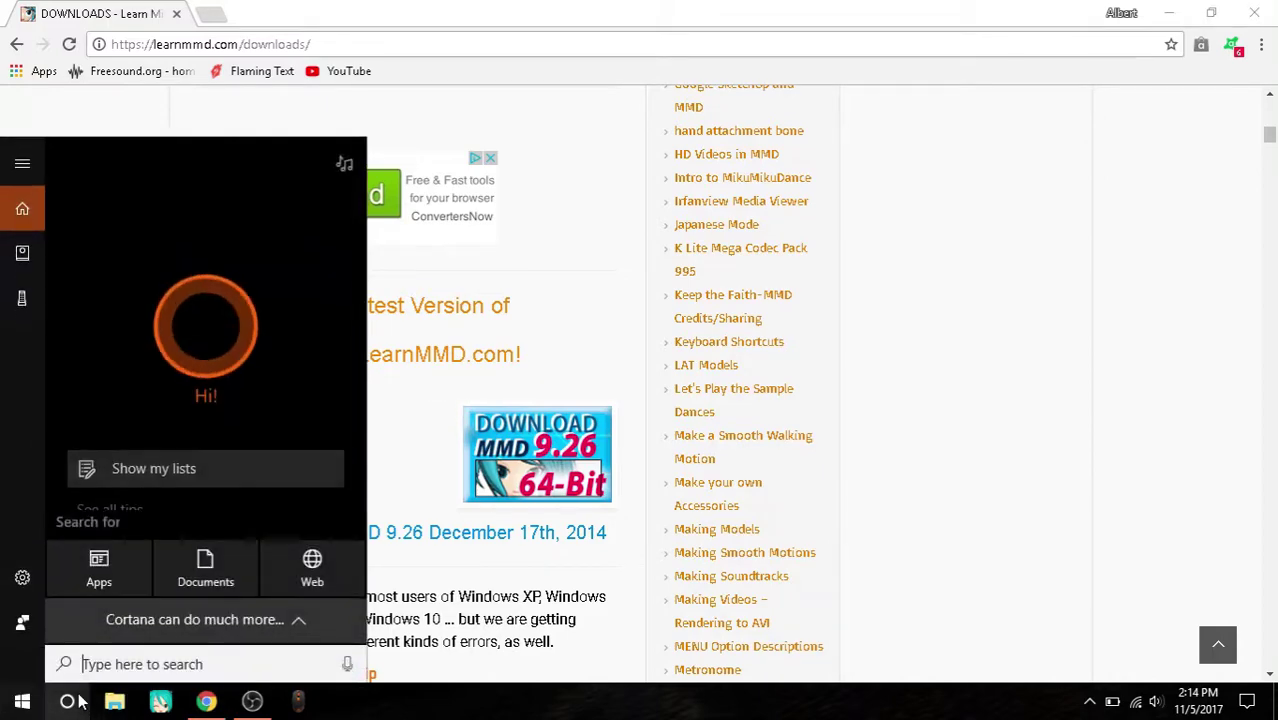
{"action": "type", "text": "sytm"}
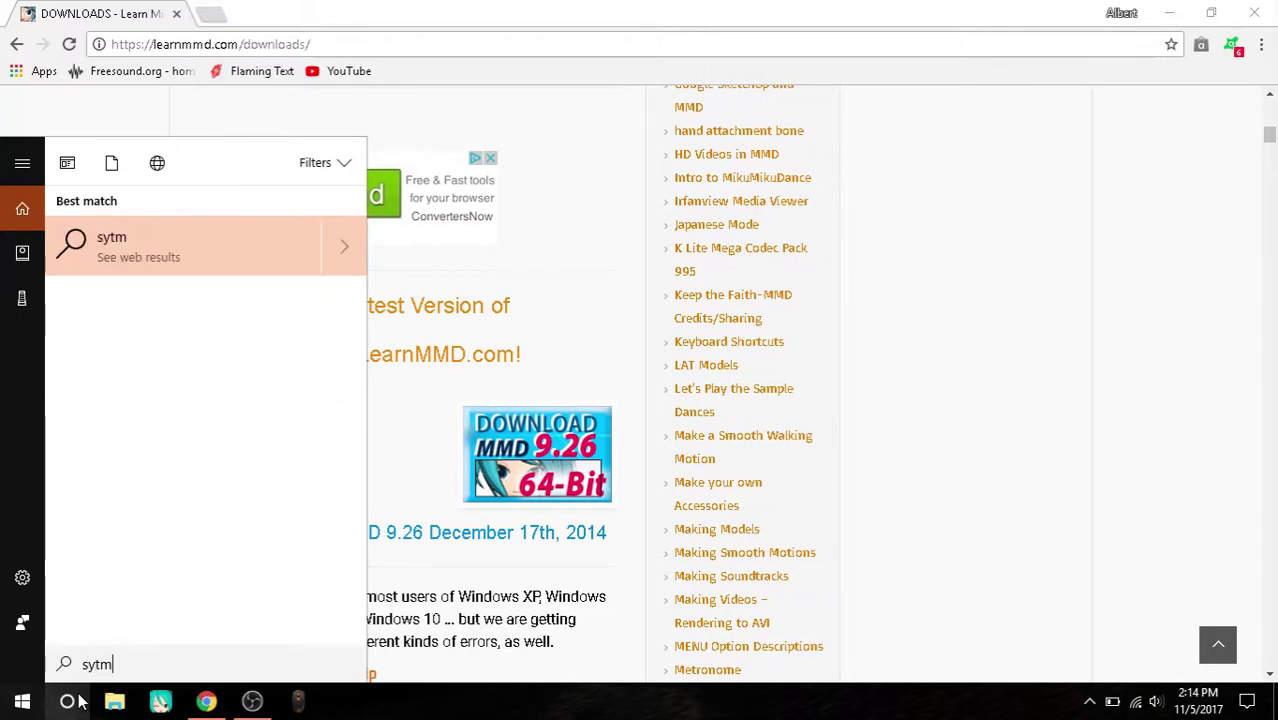
{"action": "key", "text": "BackSpace"}
{"action": "type", "text": "em"}
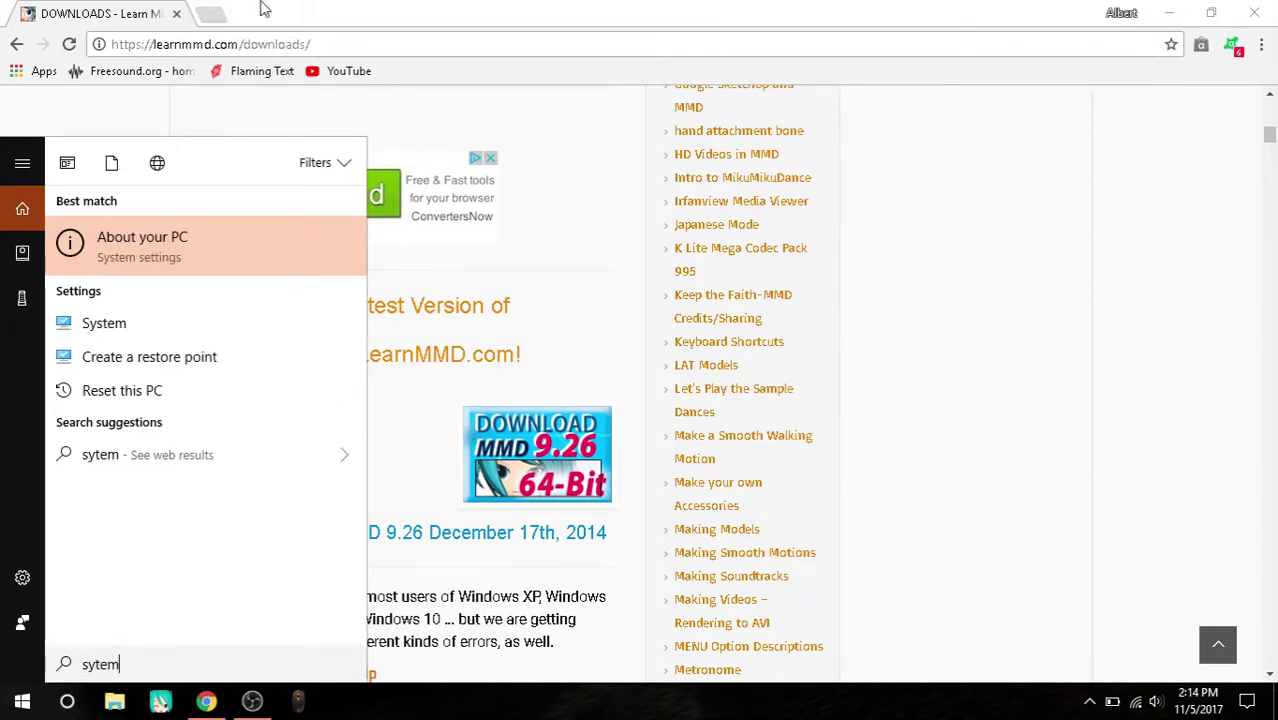
{"action": "left_click", "coordinate": [161, 246]}
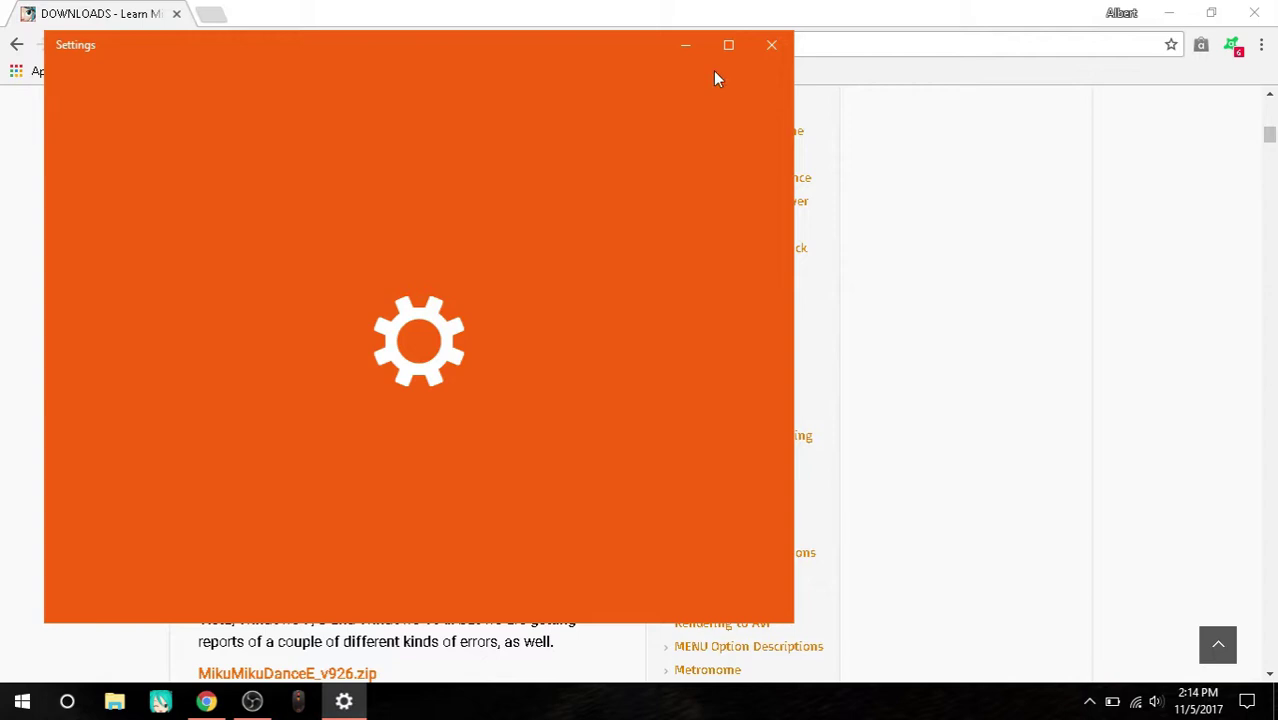
{"action": "scroll", "coordinate": [436, 442], "scroll_direction": "down", "scroll_amount": 2}
{"action": "scroll", "coordinate": [368, 362], "scroll_direction": "down", "scroll_amount": 3}
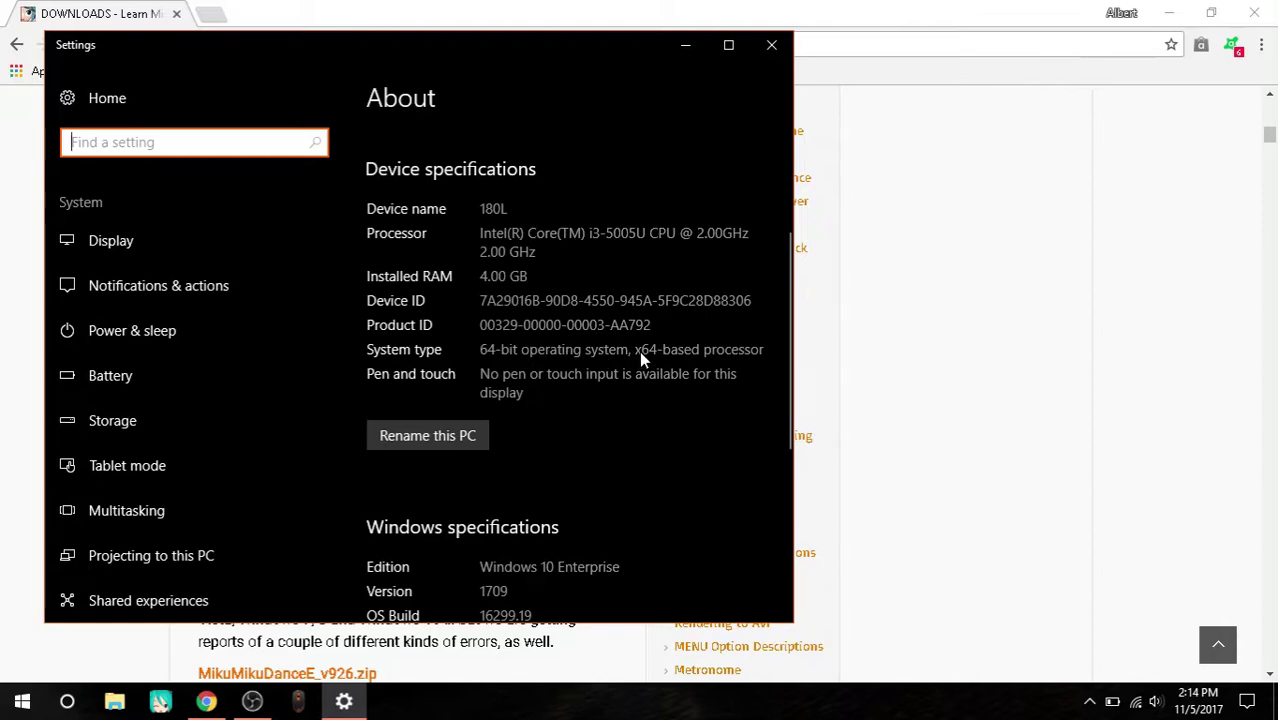
Step: Return to the downloads page and download the 64-bit MMD 9.26 zip
{"action": "left_click", "coordinate": [771, 46]}
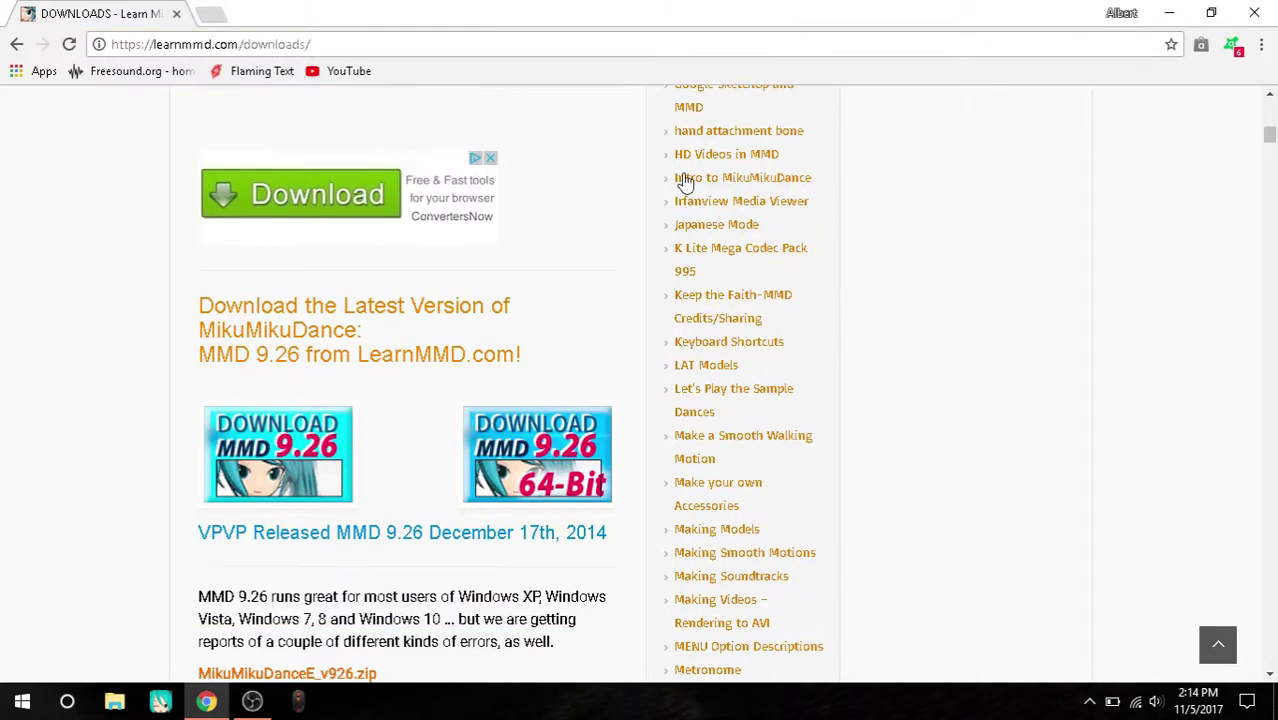
{"action": "left_click", "coordinate": [560, 484]}
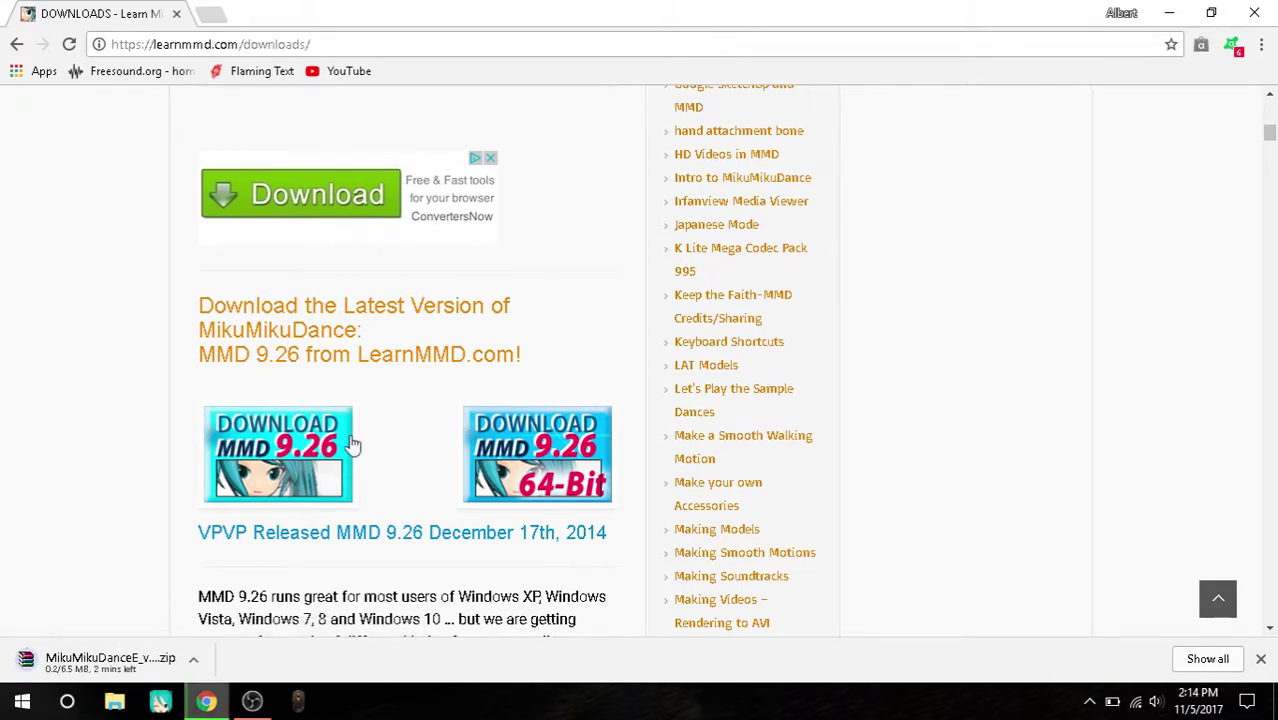
{"action": "scroll", "coordinate": [352, 445], "scroll_direction": "down", "scroll_amount": 3}
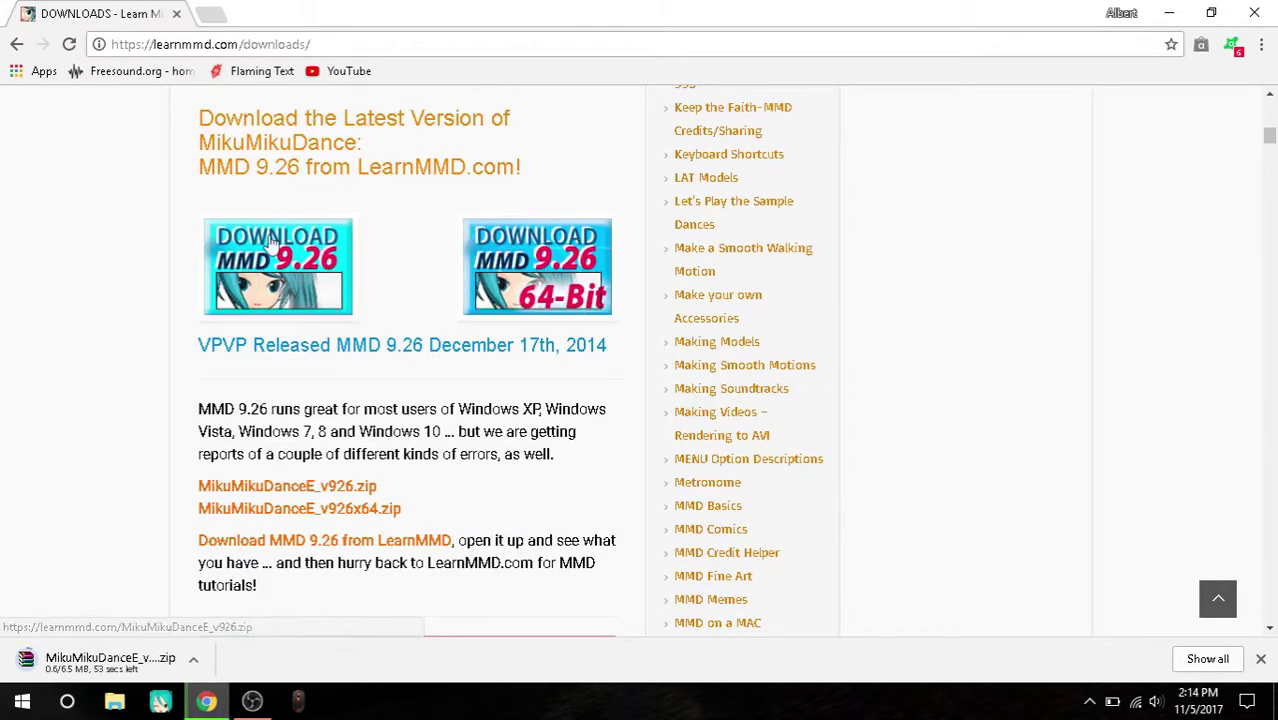
{"action": "scroll", "coordinate": [393, 323], "scroll_direction": "down", "scroll_amount": 3}
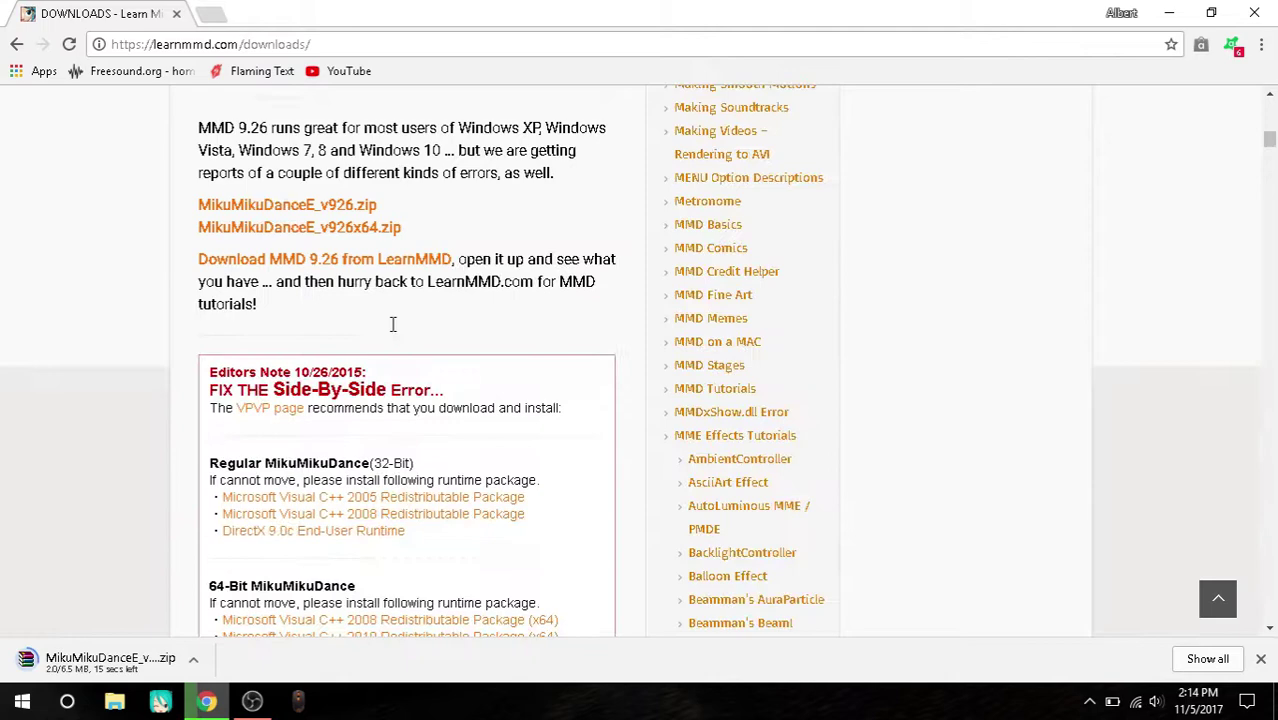
{"action": "scroll", "coordinate": [393, 323], "scroll_direction": "down", "scroll_amount": 3}
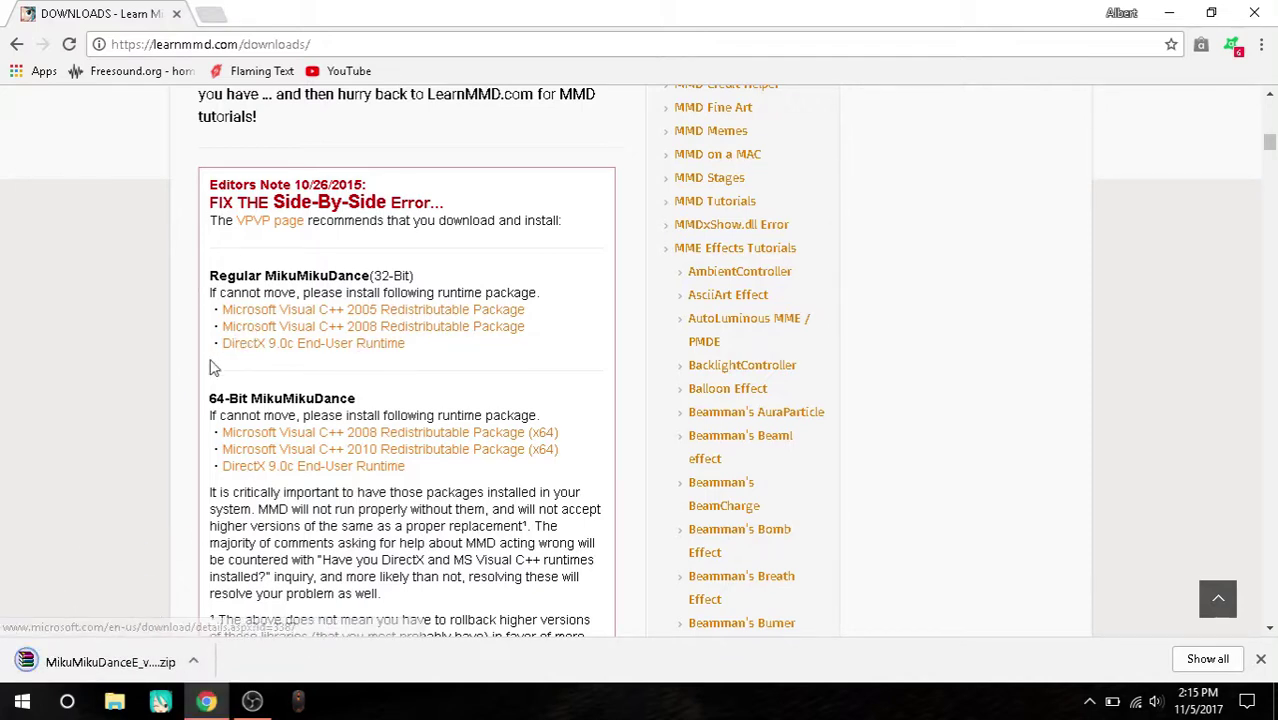
{"action": "mouse_move", "coordinate": [206, 382]}
{"action": "left_mouse_down"}
{"action": "mouse_move", "coordinate": [516, 428]}
{"action": "mouse_move", "coordinate": [575, 489]}
{"action": "left_mouse_up"}
{"action": "left_click", "coordinate": [575, 490]}
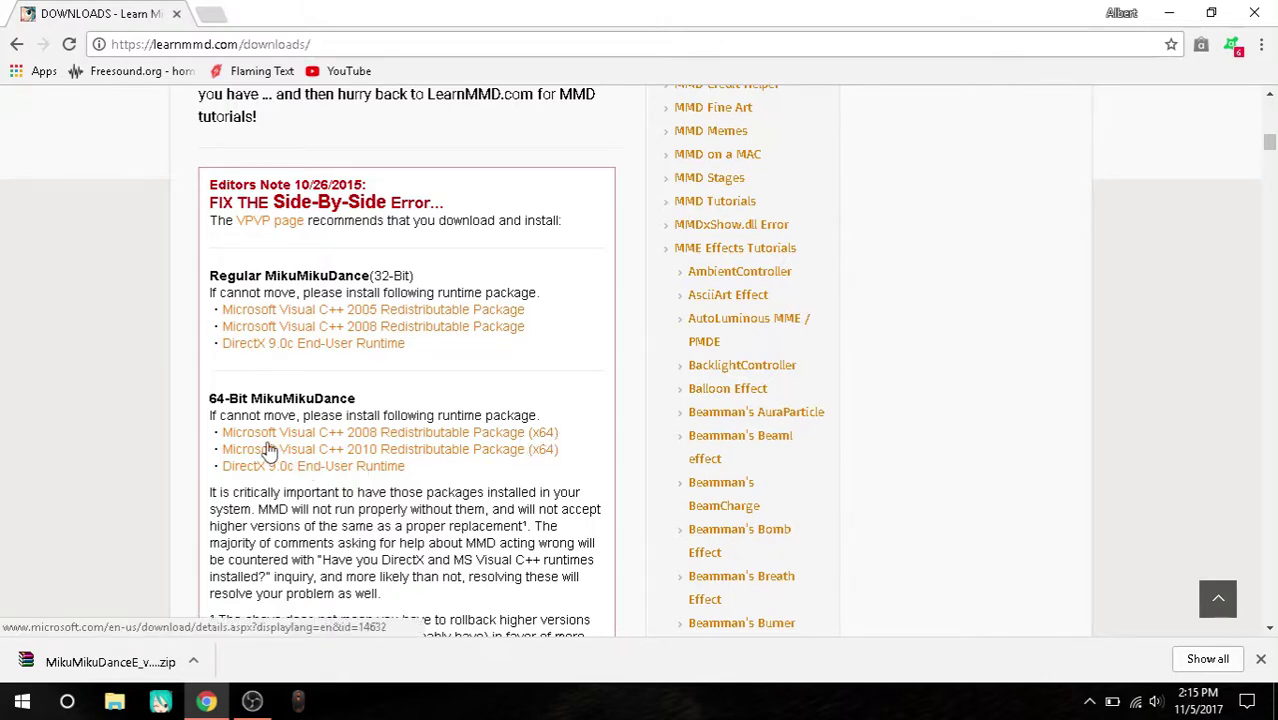
{"action": "left_click_drag", "start_coordinate": [209, 433], "coordinate": [576, 457]}
{"action": "left_click", "coordinate": [183, 371]}
{"action": "left_click_drag", "start_coordinate": [211, 398], "coordinate": [296, 400]}
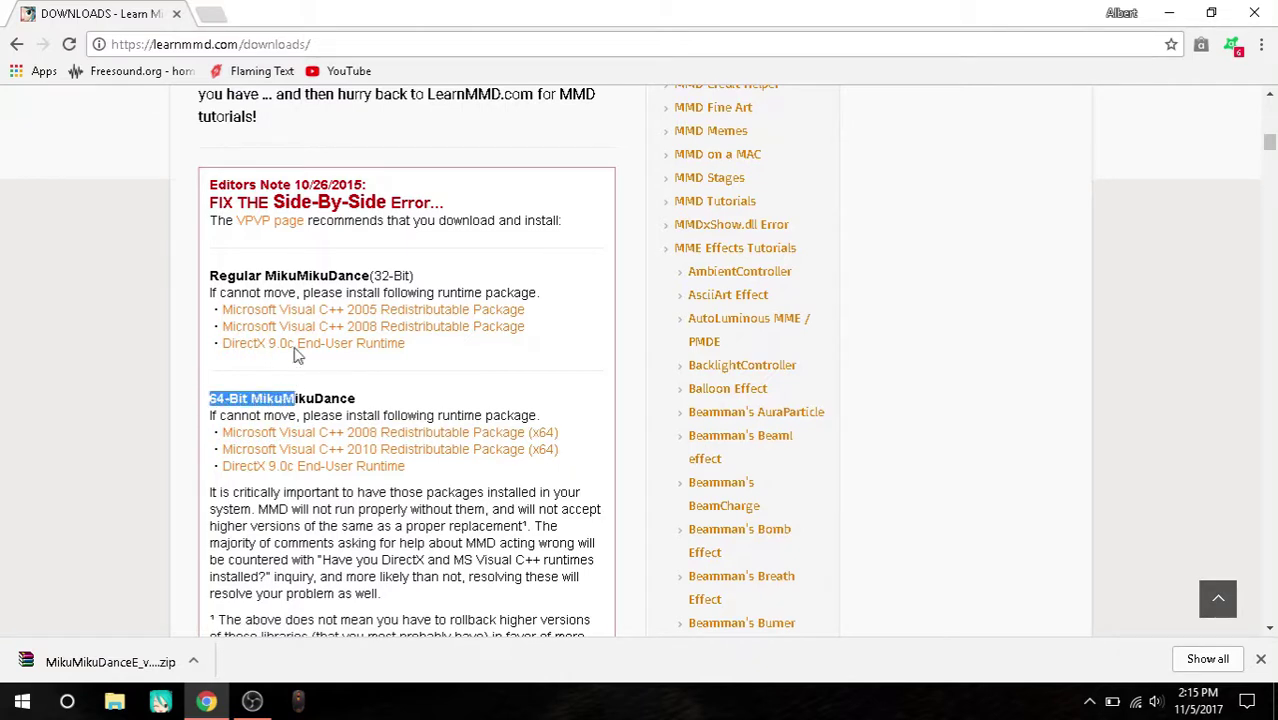
{"action": "left_click_drag", "start_coordinate": [210, 275], "coordinate": [415, 277]}
{"action": "left_click", "coordinate": [425, 280]}
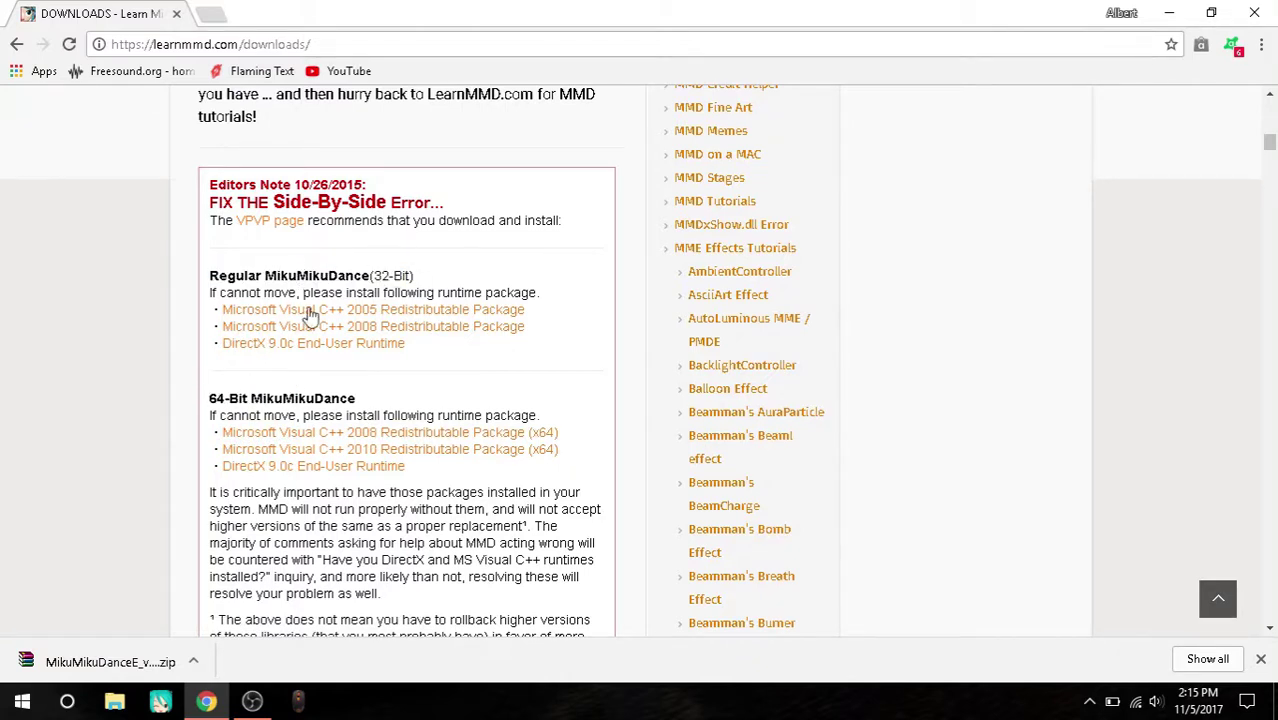
{"action": "left_click", "coordinate": [392, 435]}
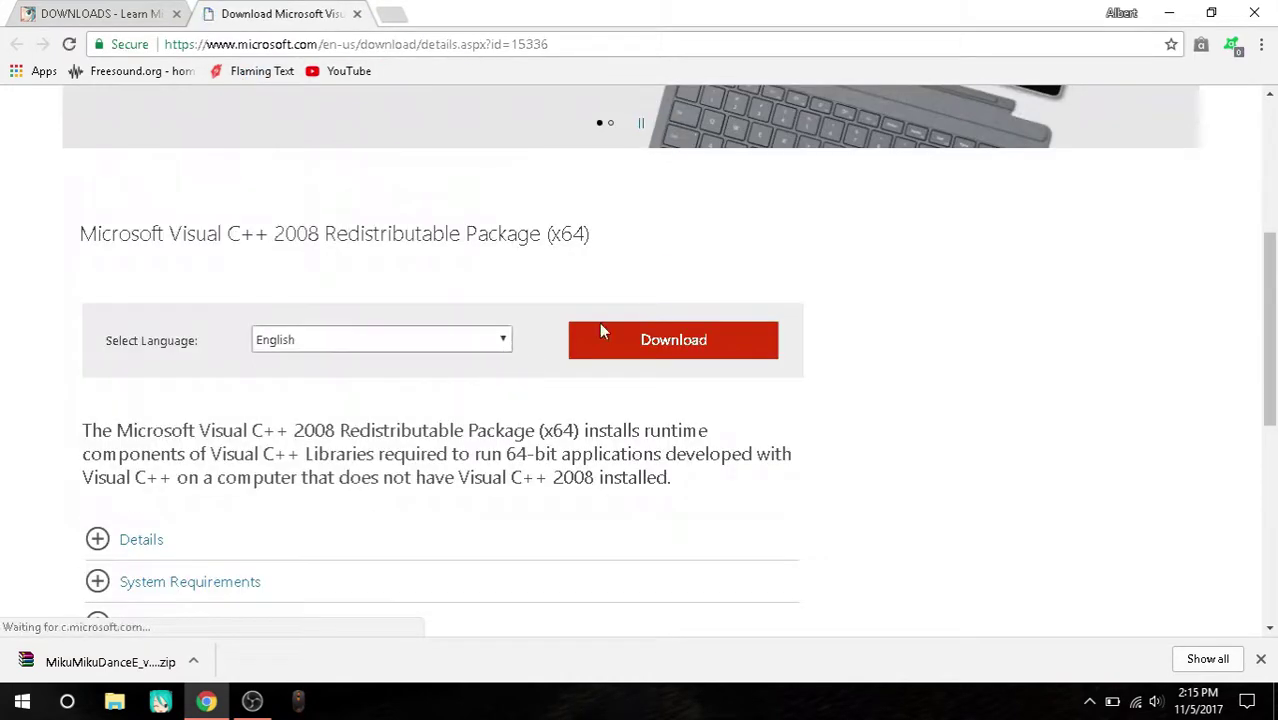
{"action": "left_click", "coordinate": [356, 14]}
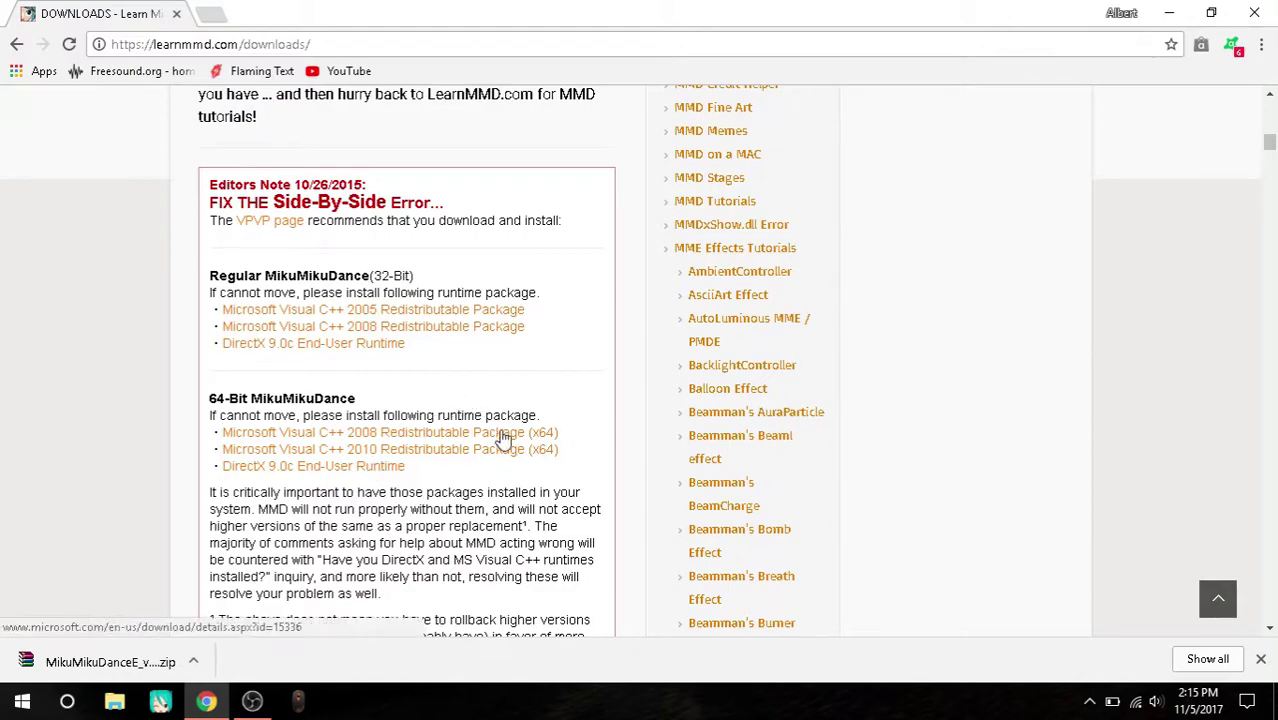
Step: Scroll through the downloads page and clear a stray text selection
{"action": "scroll", "coordinate": [580, 357], "scroll_direction": "down", "scroll_amount": 4}
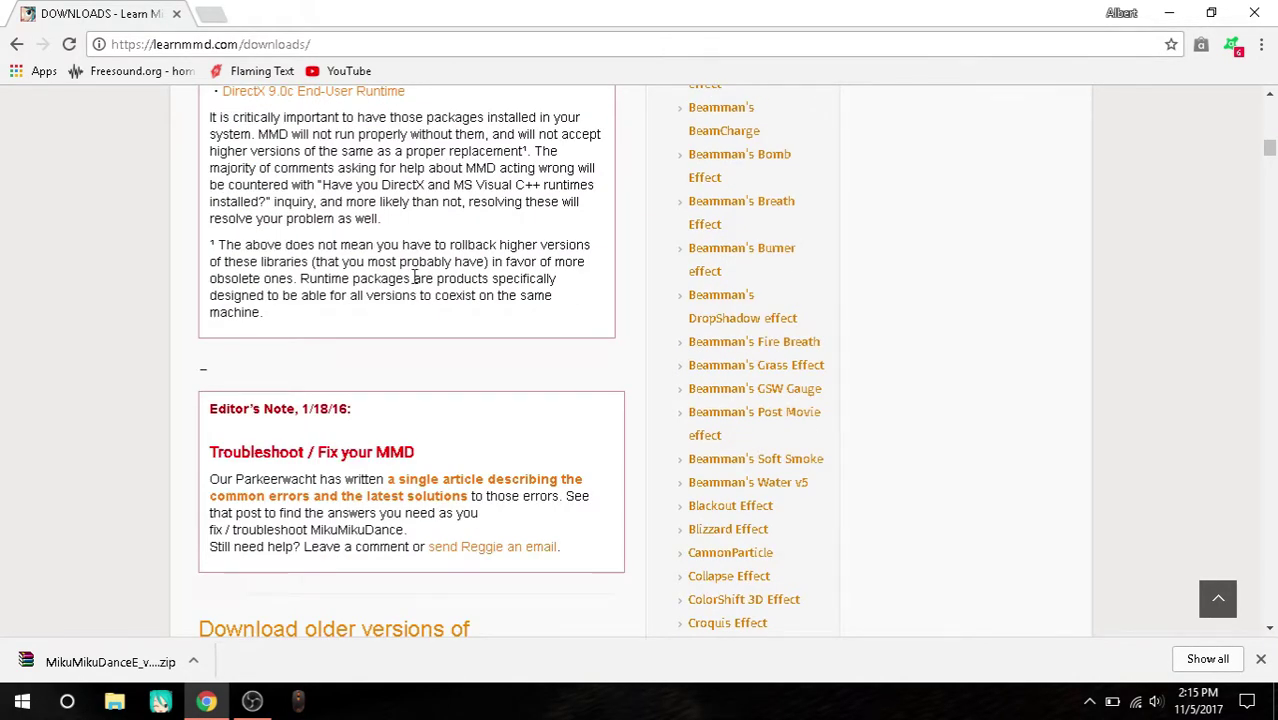
{"action": "scroll", "coordinate": [415, 278], "scroll_direction": "down", "scroll_amount": 5}
{"action": "scroll", "coordinate": [415, 285], "scroll_direction": "down", "scroll_amount": 5}
{"action": "scroll", "coordinate": [260, 450], "scroll_direction": "down", "scroll_amount": 2}
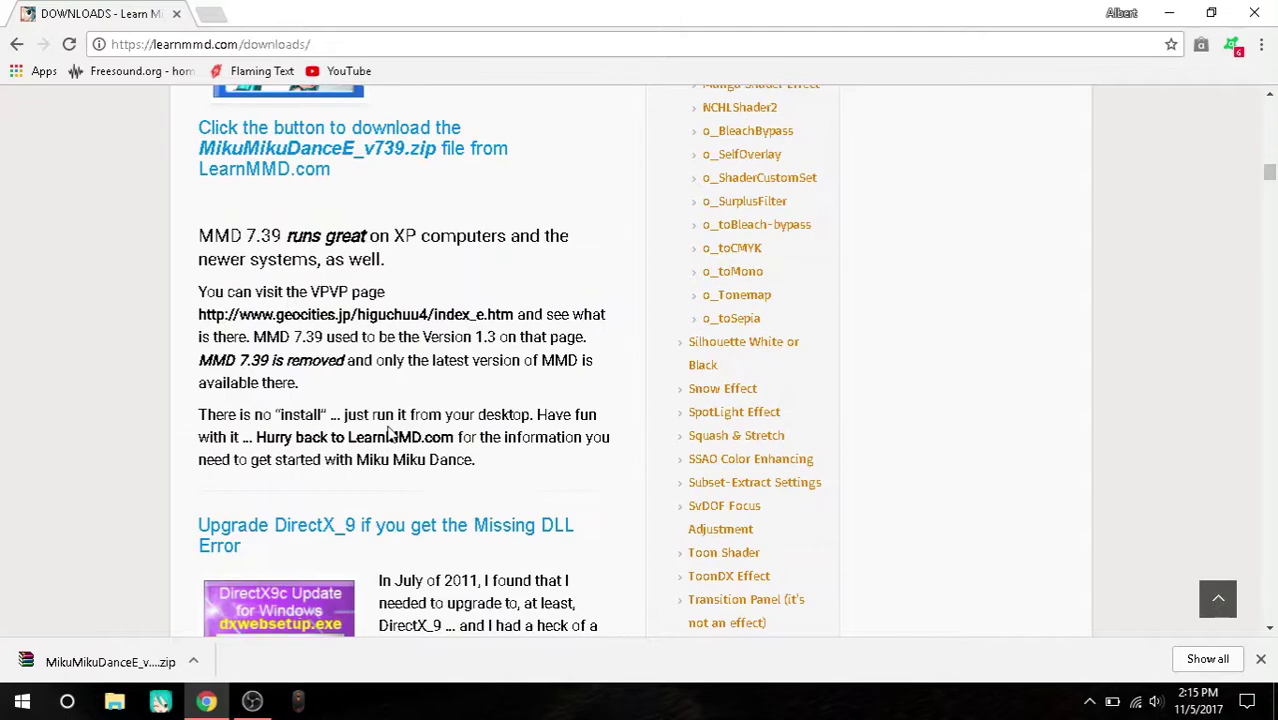
{"action": "scroll", "coordinate": [445, 285], "scroll_direction": "down", "scroll_amount": 4}
{"action": "scroll", "coordinate": [479, 157], "scroll_direction": "up", "scroll_amount": 6}
{"action": "scroll", "coordinate": [478, 160], "scroll_direction": "up", "scroll_amount": 5}
{"action": "scroll", "coordinate": [475, 157], "scroll_direction": "up", "scroll_amount": 7}
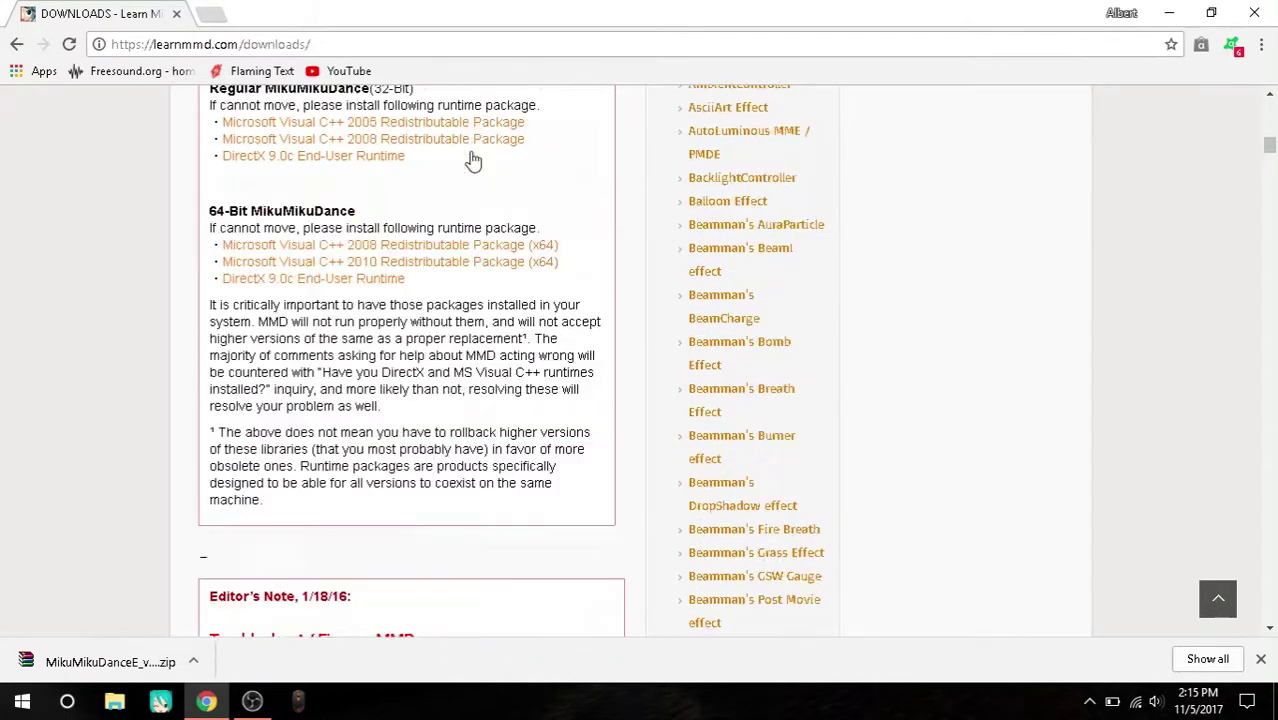
{"action": "scroll", "coordinate": [370, 453], "scroll_direction": "up", "scroll_amount": 4}
{"action": "scroll", "coordinate": [313, 412], "scroll_direction": "down", "scroll_amount": 4}
{"action": "left_click_drag", "start_coordinate": [228, 195], "coordinate": [563, 195]}
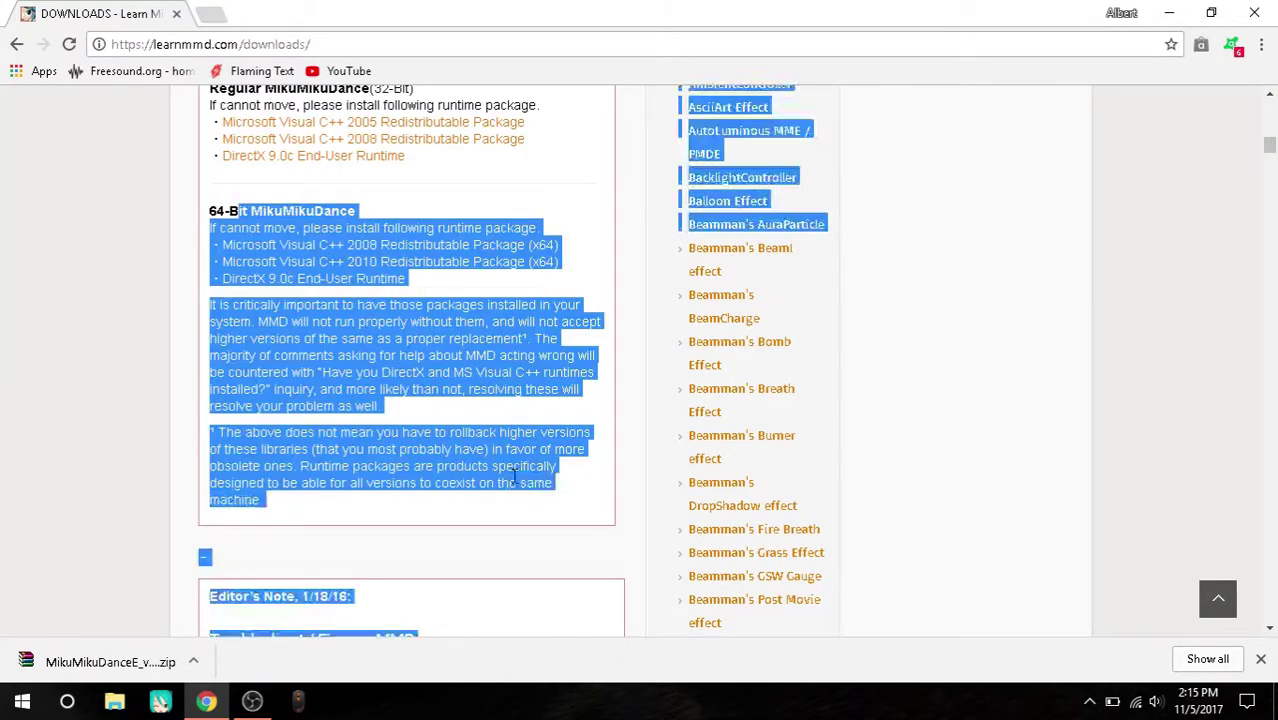
{"action": "left_click_drag", "start_coordinate": [260, 190], "coordinate": [550, 385]}
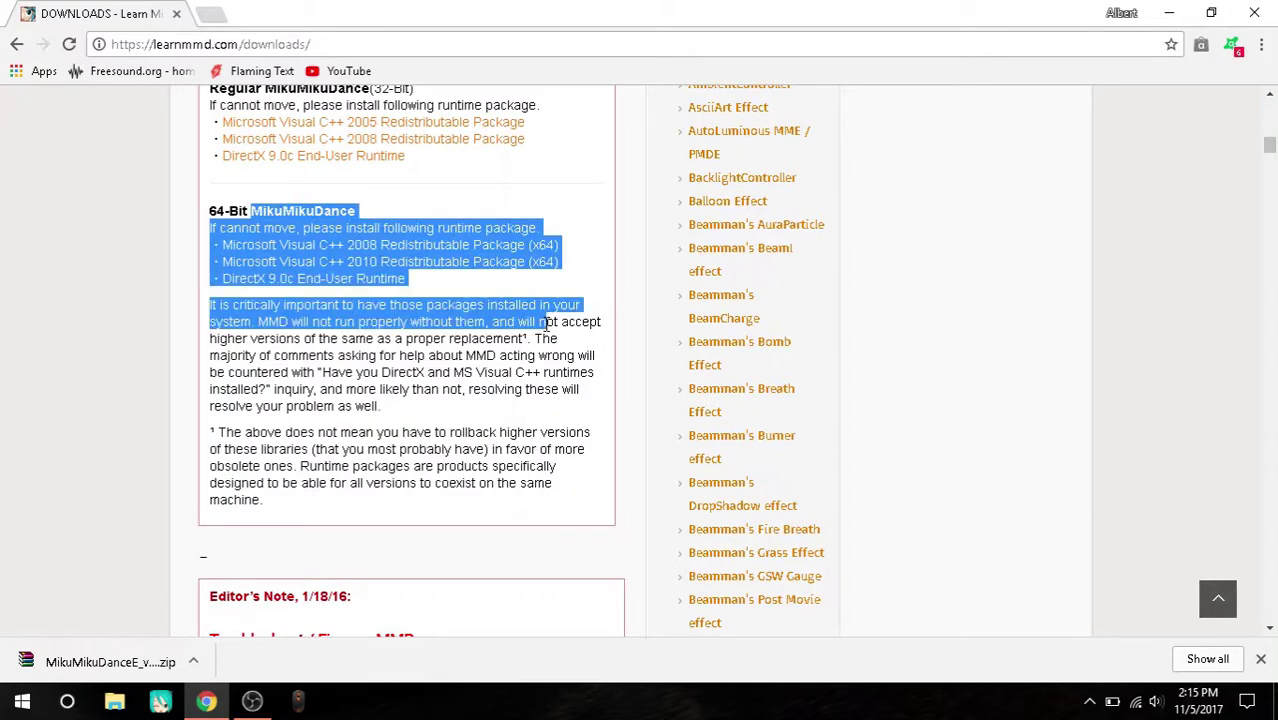
{"action": "left_click", "coordinate": [545, 372]}
Step: Find the 'Get MME v037 in English!' section and download the MMEffects x64 zip
{"action": "scroll", "coordinate": [450, 460], "scroll_direction": "down", "scroll_amount": 3}
{"action": "scroll", "coordinate": [450, 460], "scroll_direction": "down", "scroll_amount": 5}
{"action": "scroll", "coordinate": [362, 337], "scroll_direction": "down", "scroll_amount": 5}
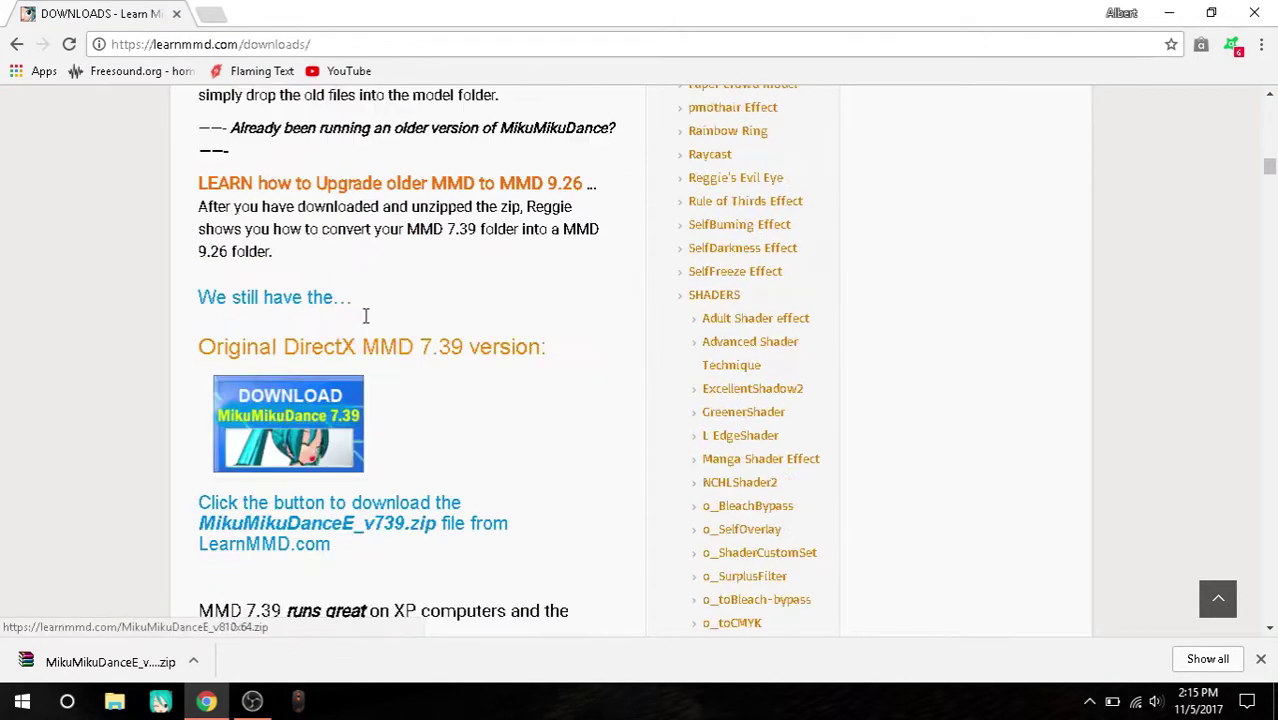
{"action": "scroll", "coordinate": [365, 313], "scroll_direction": "down", "scroll_amount": 4}
{"action": "scroll", "coordinate": [468, 291], "scroll_direction": "down", "scroll_amount": 3}
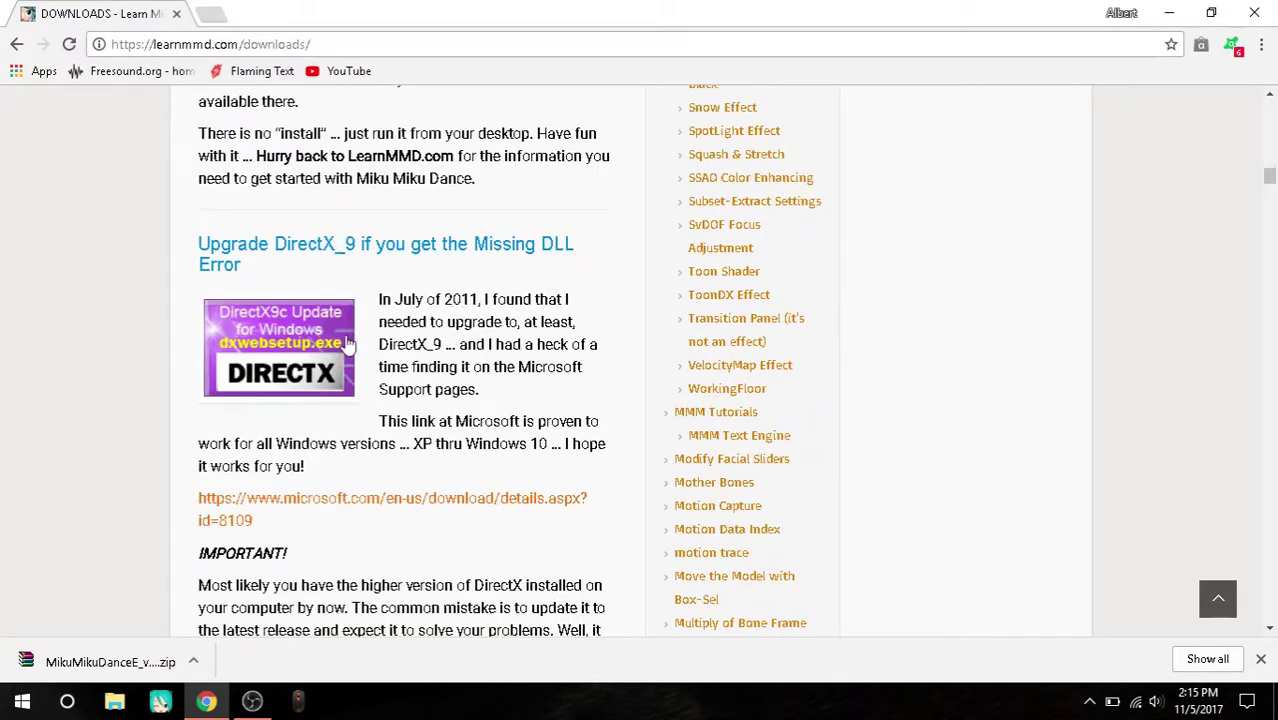
{"action": "scroll", "coordinate": [447, 294], "scroll_direction": "down", "scroll_amount": 2}
{"action": "scroll", "coordinate": [294, 265], "scroll_direction": "down", "scroll_amount": 5}
{"action": "scroll", "coordinate": [303, 268], "scroll_direction": "down", "scroll_amount": 3}
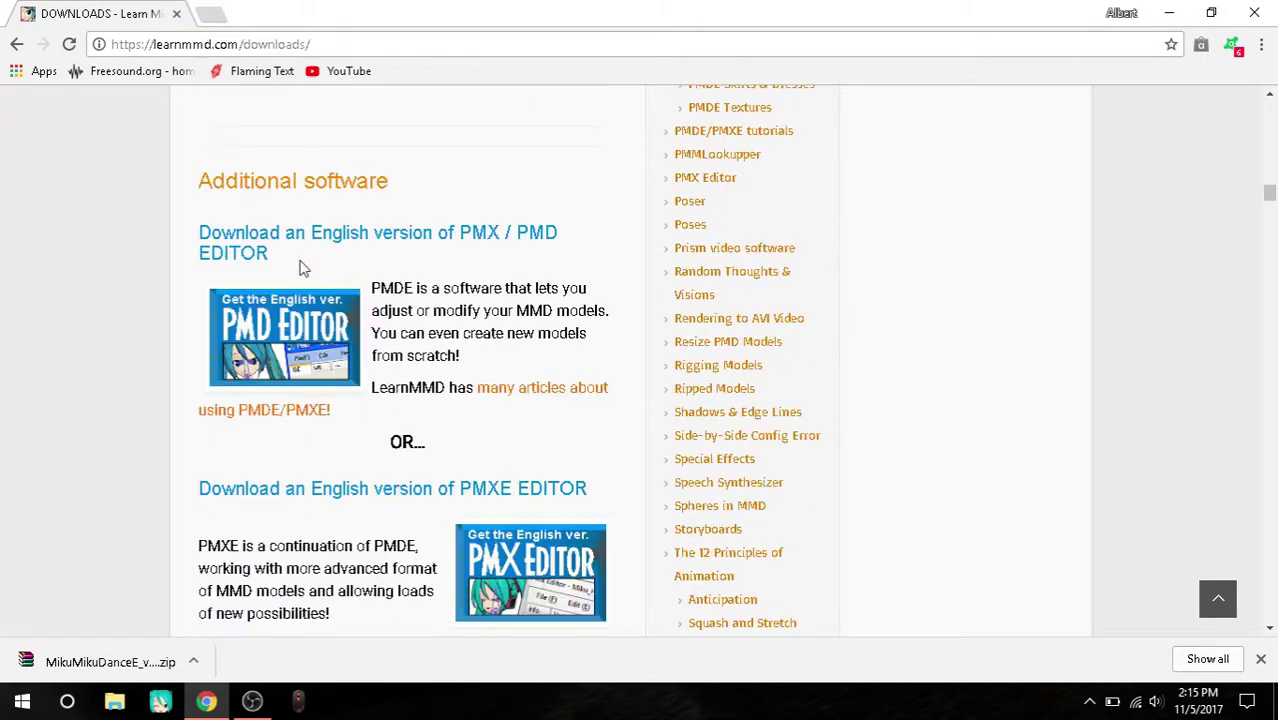
{"action": "scroll", "coordinate": [303, 268], "scroll_direction": "down", "scroll_amount": 2}
{"action": "scroll", "coordinate": [303, 268], "scroll_direction": "down", "scroll_amount": 6}
{"action": "scroll", "coordinate": [303, 268], "scroll_direction": "up", "scroll_amount": 3}
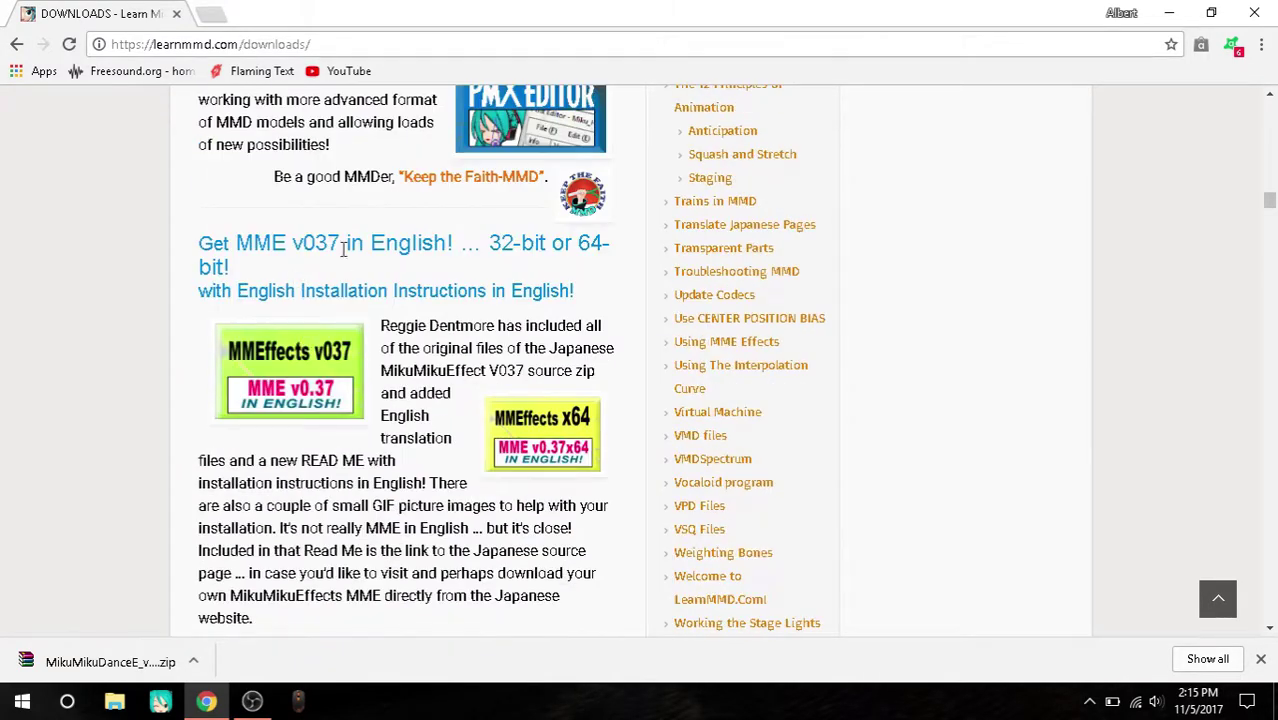
{"action": "left_click_drag", "start_coordinate": [197, 242], "coordinate": [540, 243]}
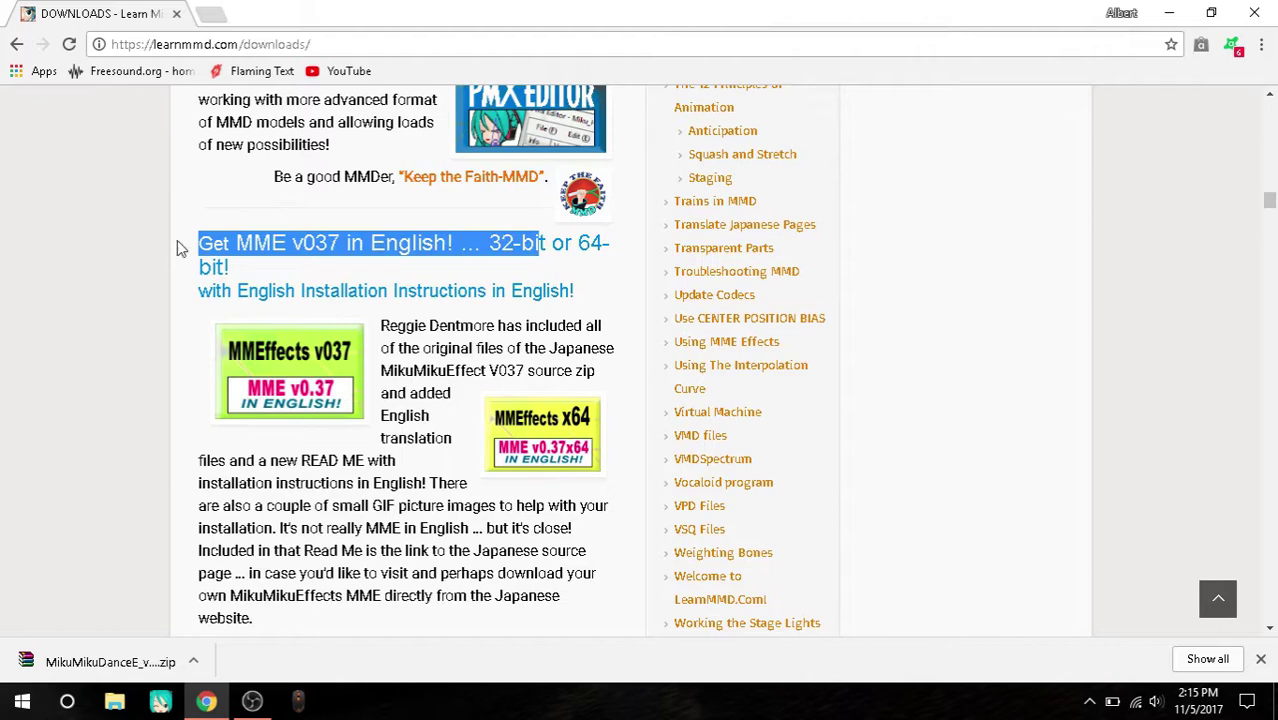
{"action": "left_click_drag", "start_coordinate": [180, 248], "coordinate": [391, 262]}
{"action": "left_click_drag", "start_coordinate": [236, 243], "coordinate": [507, 262]}
{"action": "left_click", "coordinate": [410, 287]}
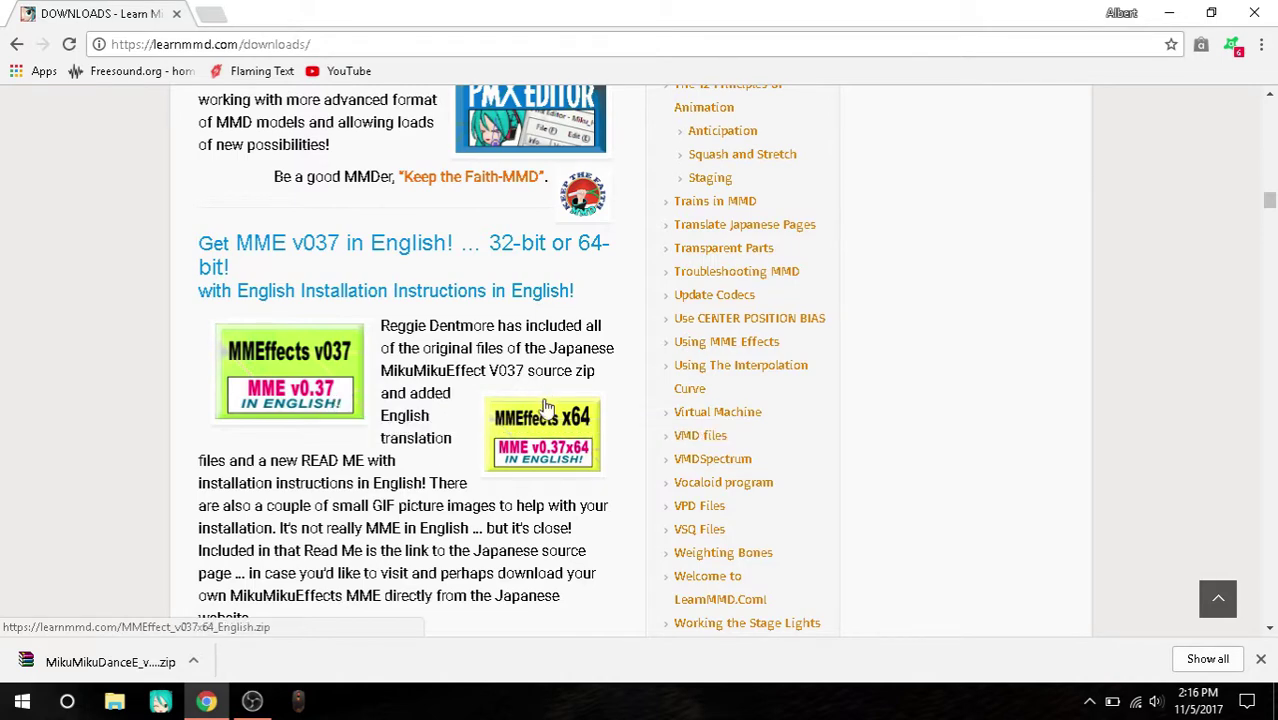
{"action": "left_click", "coordinate": [572, 430]}
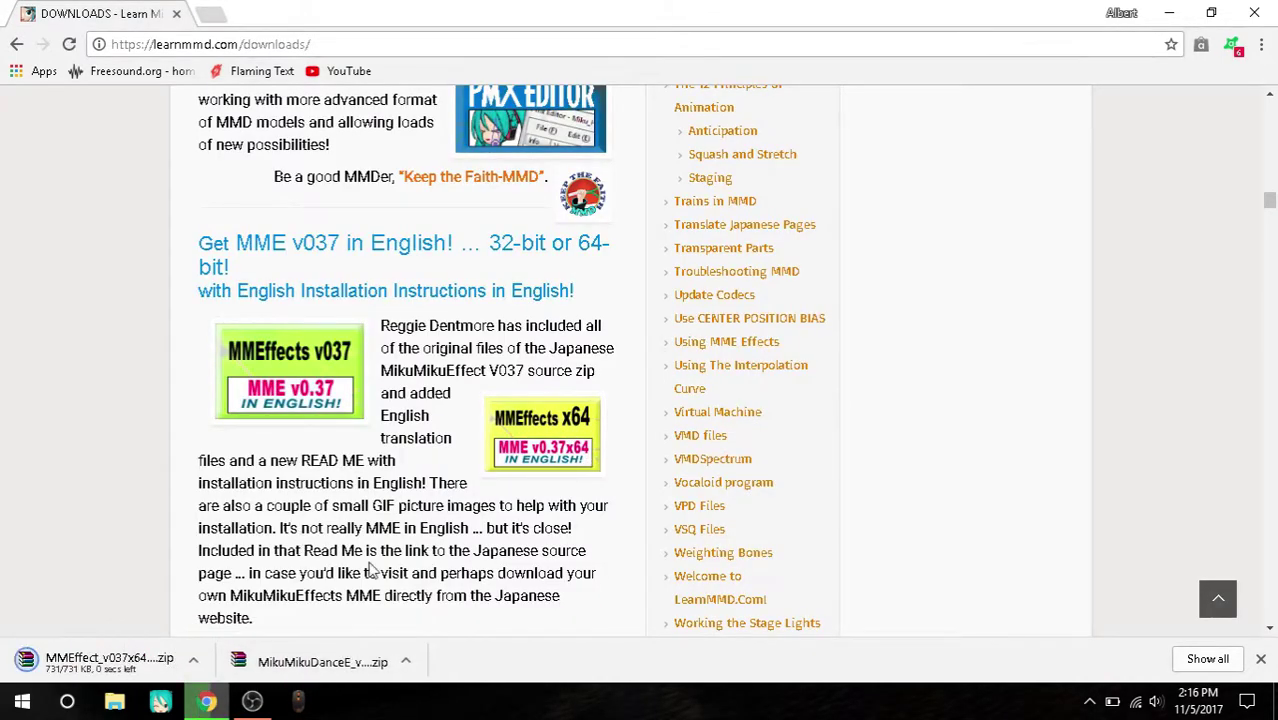
Step: Extract the MikuMikuDance 9.26 zip's folder into a Desktop\MMD folder with WinRAR
{"action": "left_click", "coordinate": [300, 662]}
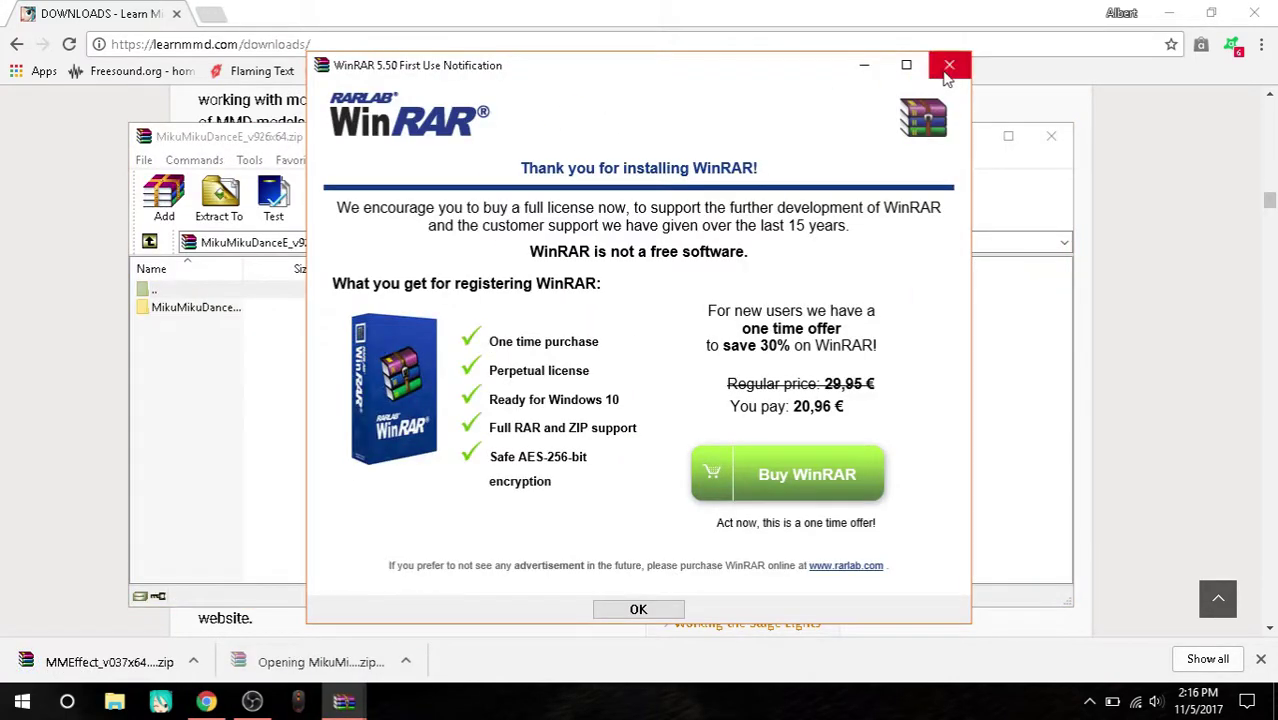
{"action": "left_click", "coordinate": [949, 65]}
{"action": "right_click", "coordinate": [219, 307]}
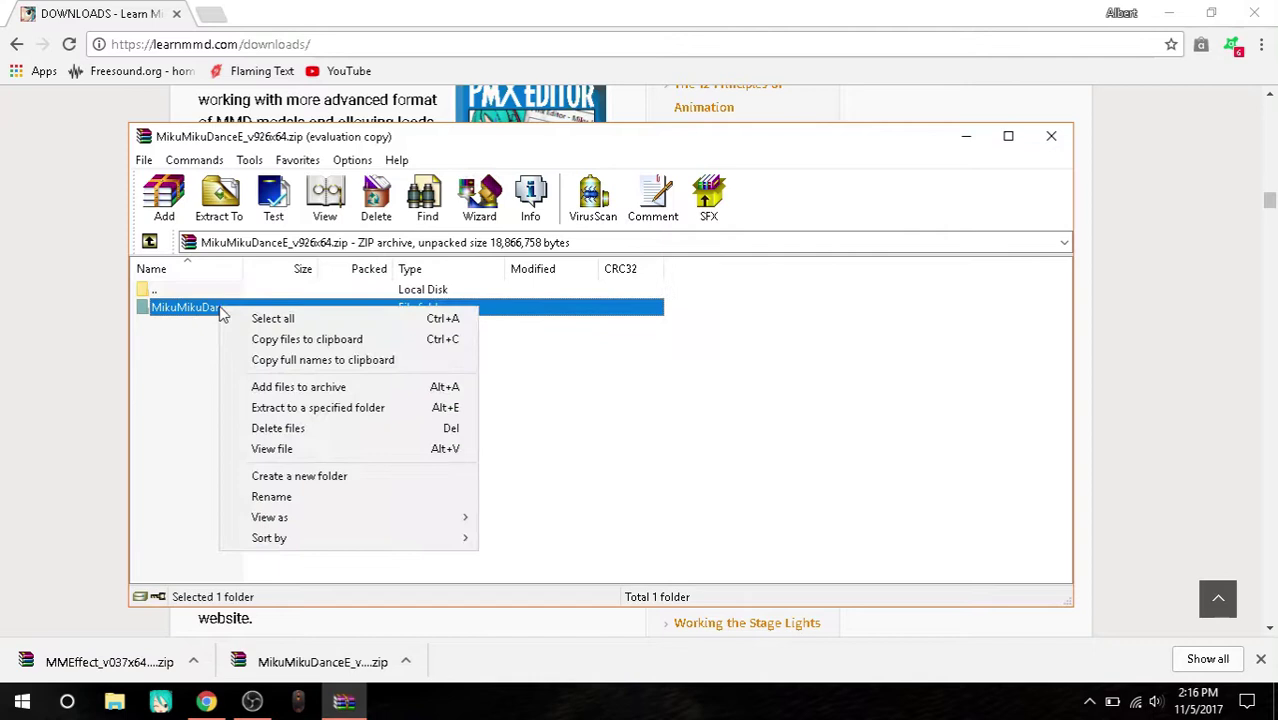
{"action": "left_click", "coordinate": [378, 408]}
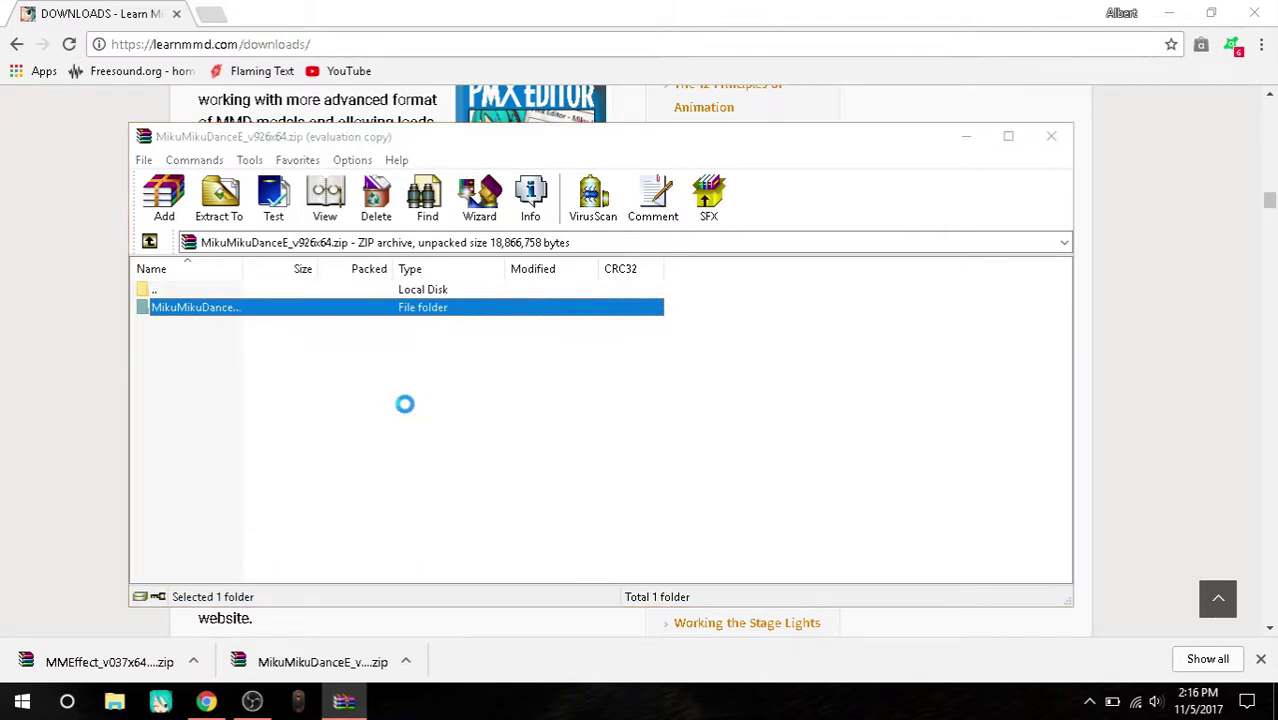
{"action": "left_click", "coordinate": [665, 341]}
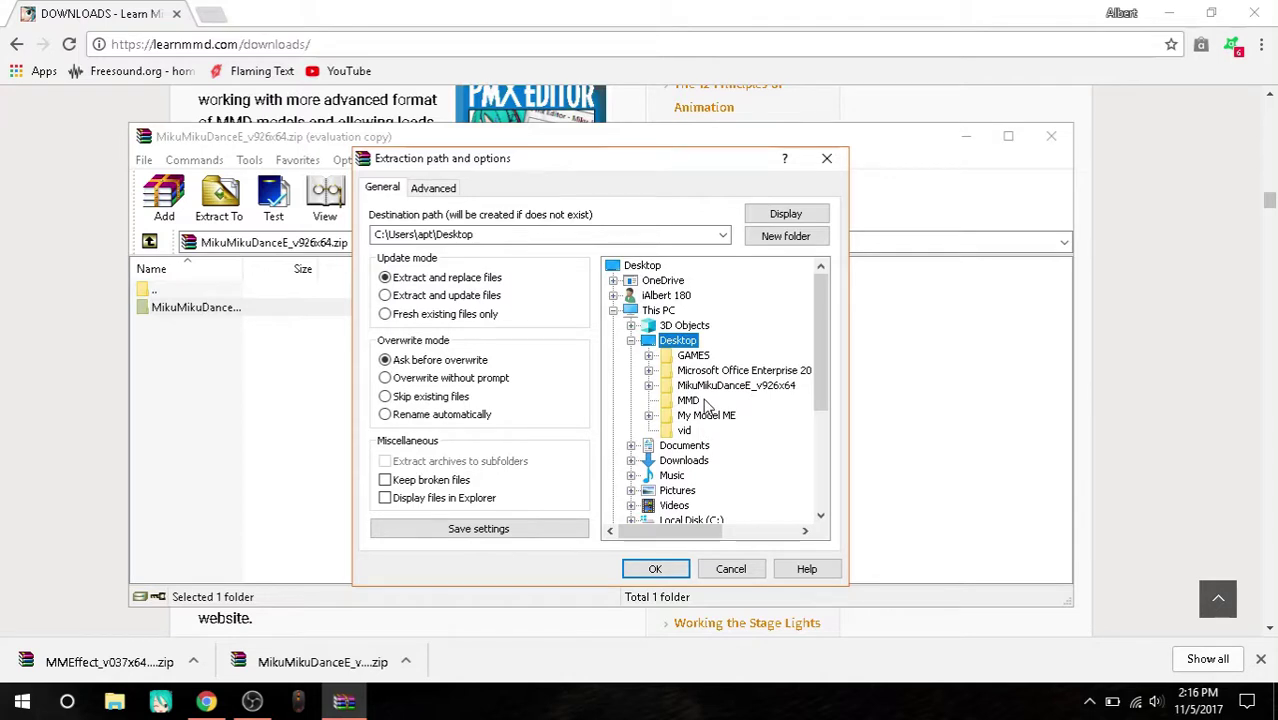
{"action": "left_click", "coordinate": [688, 401]}
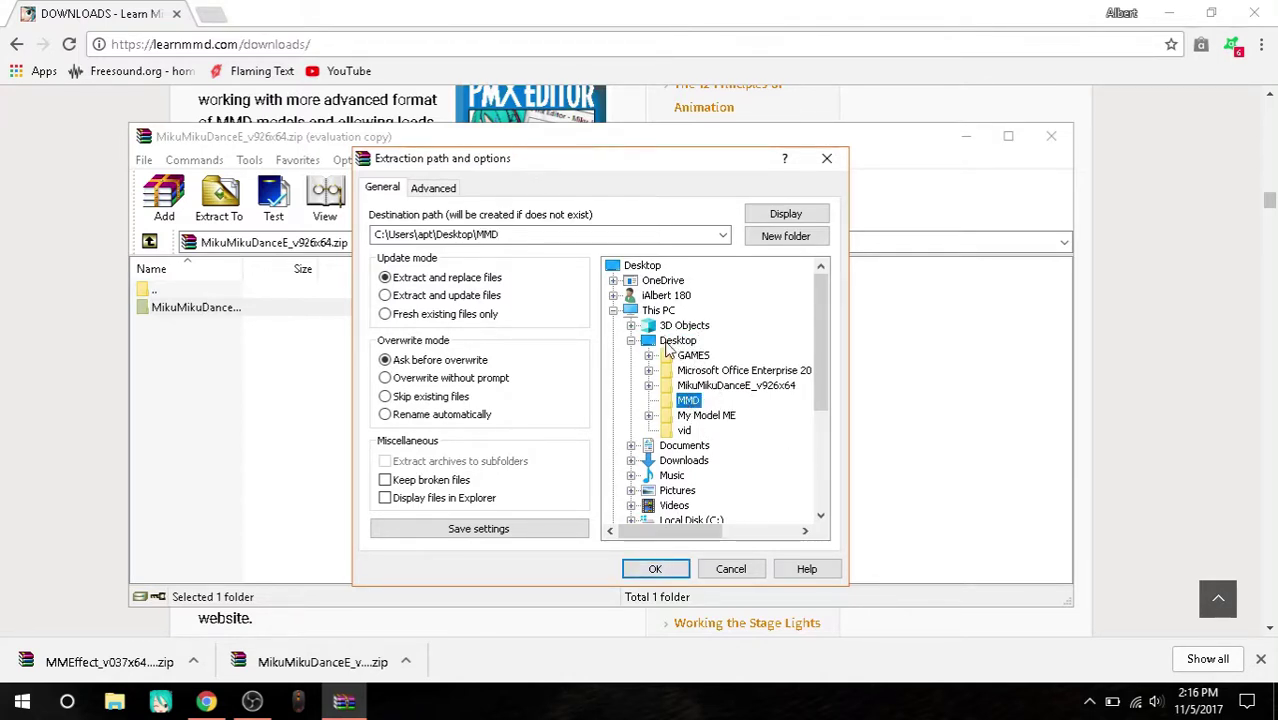
{"action": "left_click", "coordinate": [668, 342]}
{"action": "left_click", "coordinate": [687, 401]}
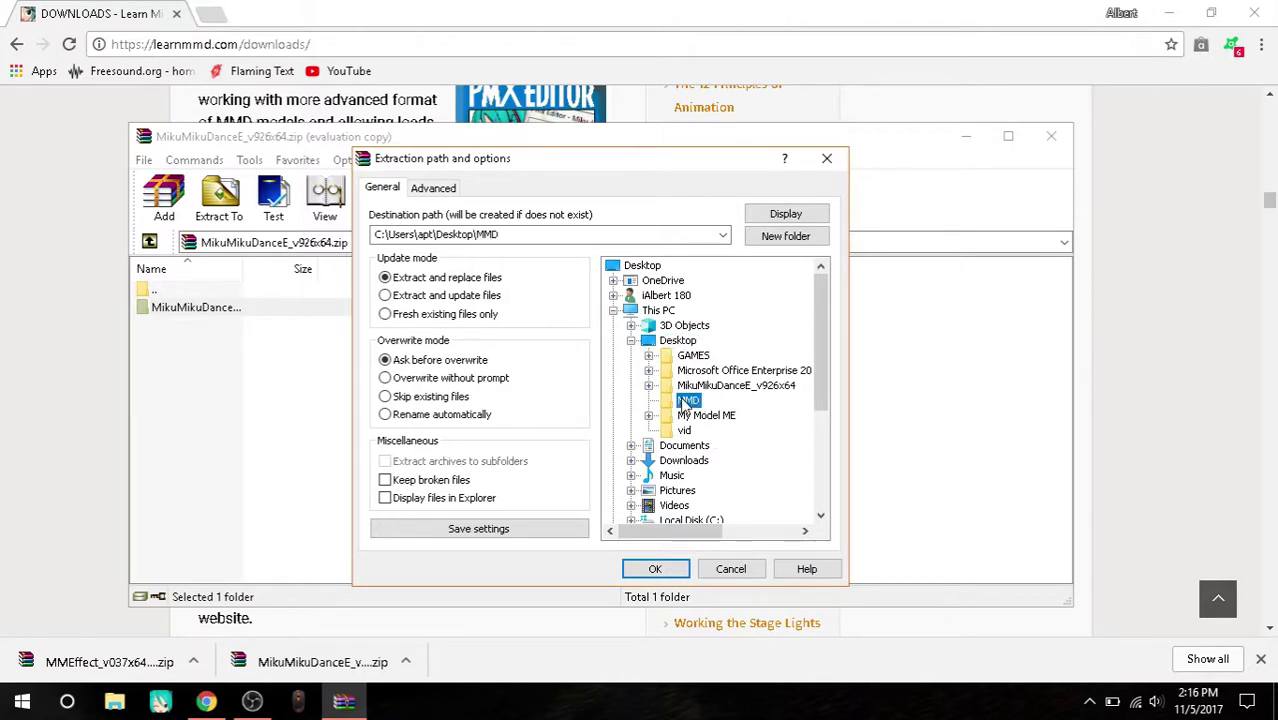
{"action": "left_click", "coordinate": [668, 567]}
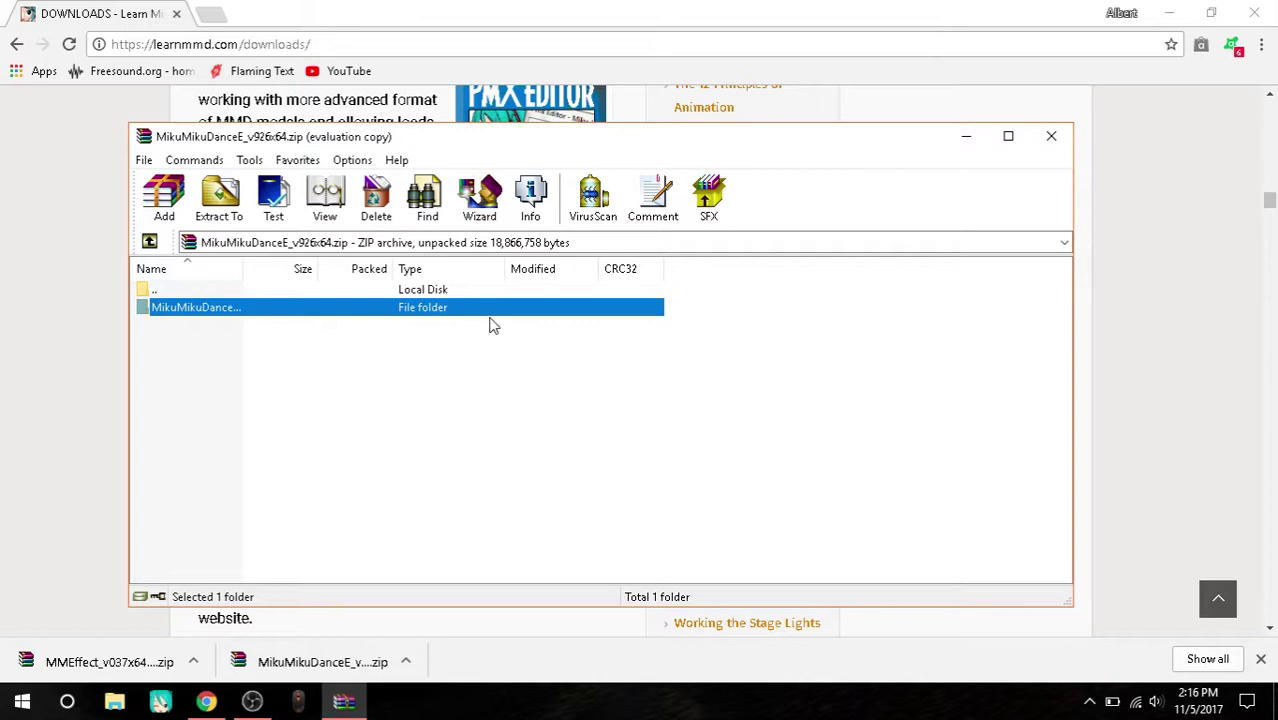
Step: Close the MikuMikuDance and MMEffect archive windows and minimize Chrome
{"action": "left_click", "coordinate": [1051, 135]}
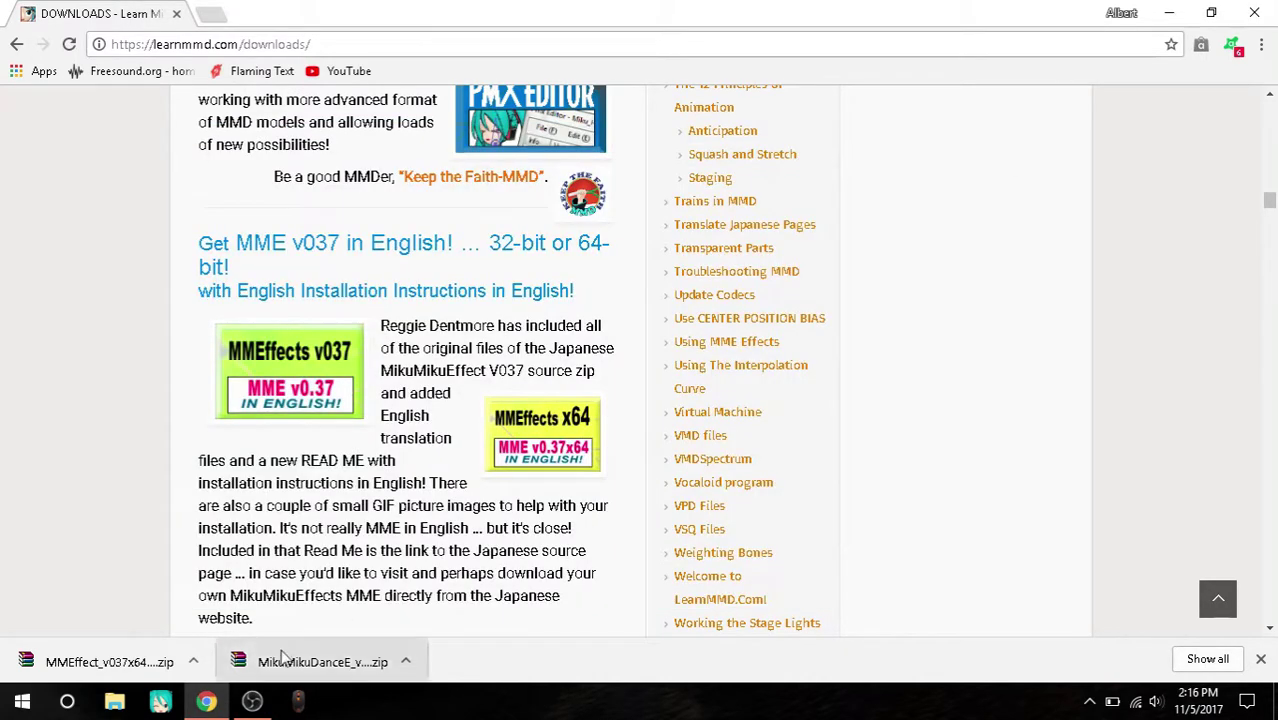
{"action": "left_click", "coordinate": [89, 649]}
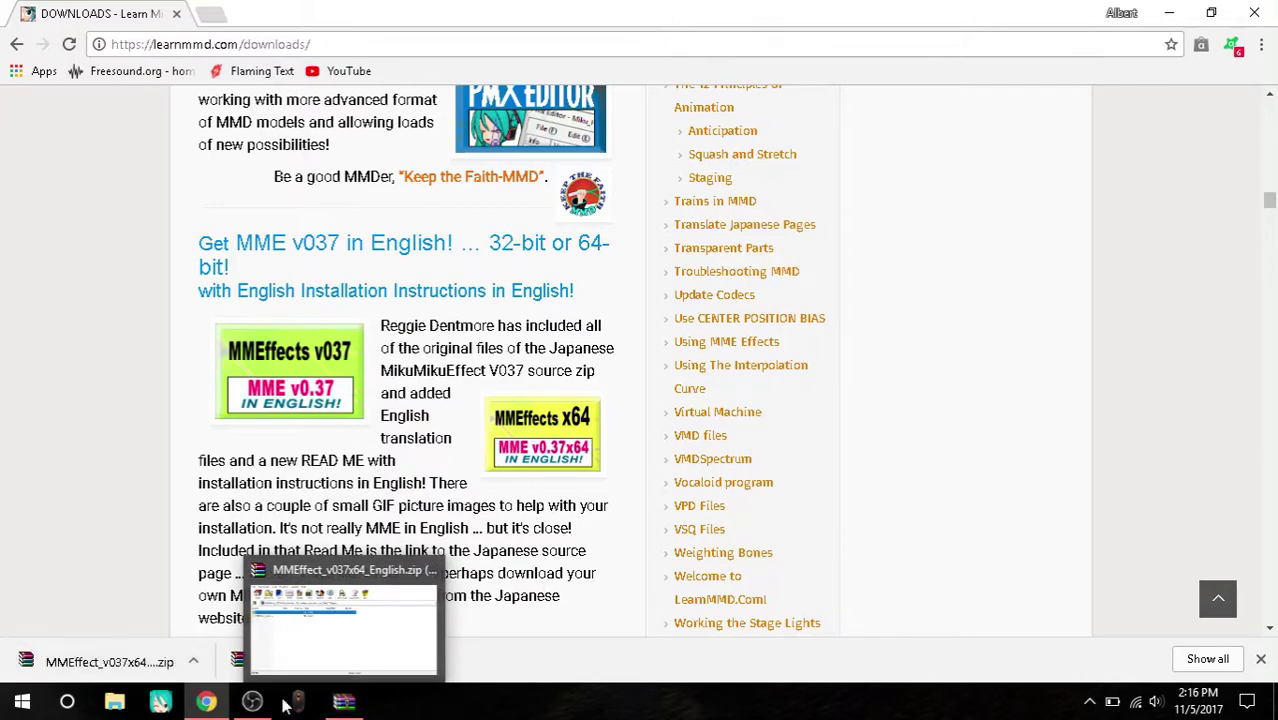
{"action": "left_click", "coordinate": [429, 570]}
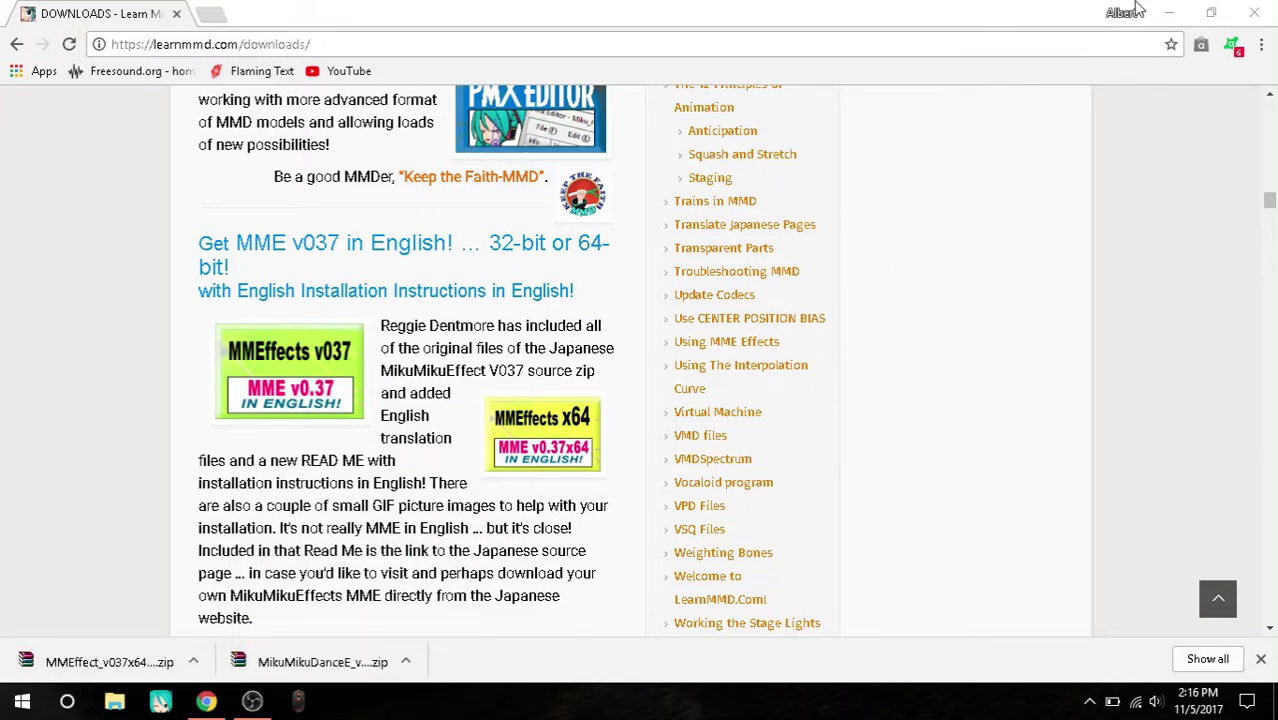
{"action": "left_click", "coordinate": [1168, 12]}
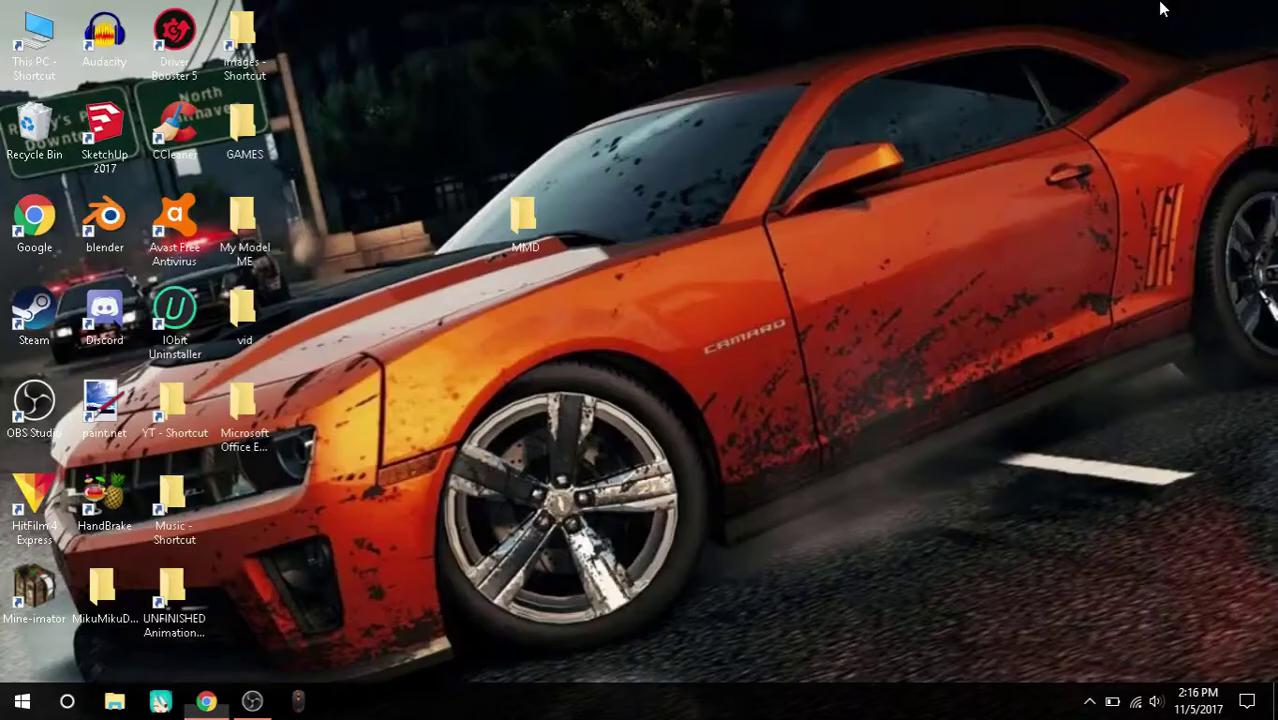
Step: Launch MikuMikuDance.exe from Desktop\MMD\MikuMikuDanceE_v926x64
{"action": "double_click", "coordinate": [557, 231]}
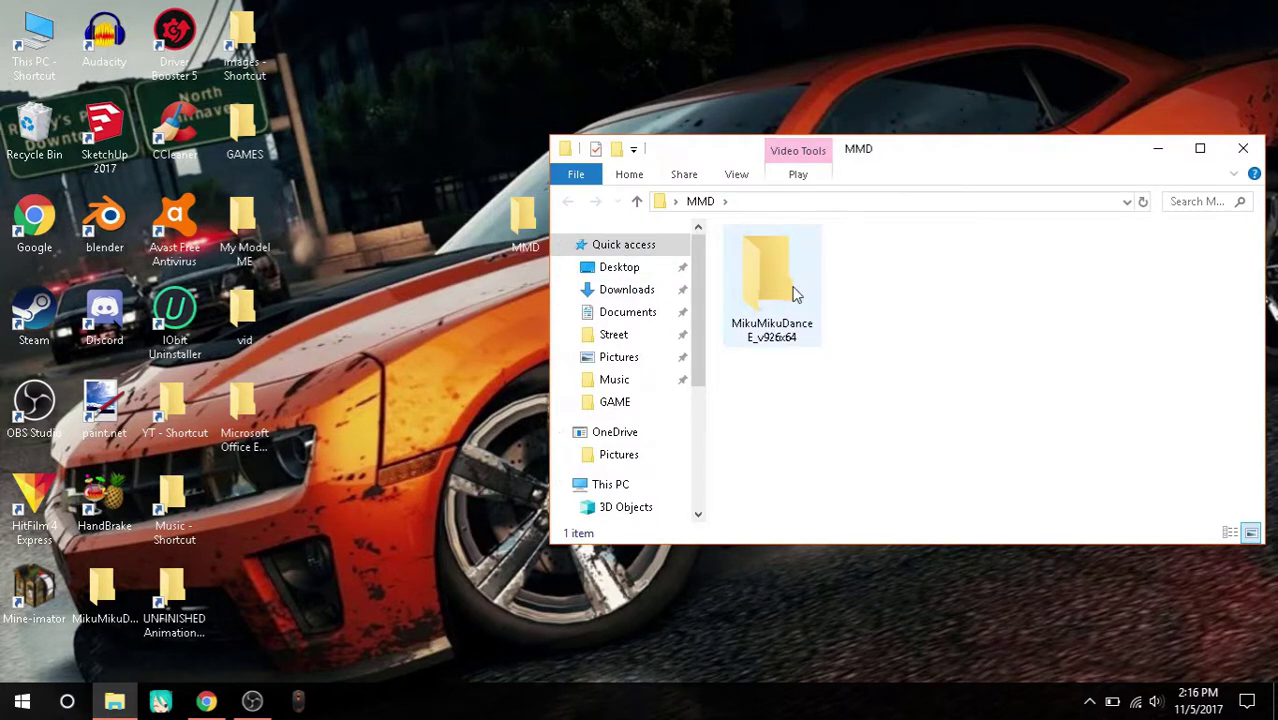
{"action": "mouse_move", "coordinate": [795, 293]}
{"action": "left_mouse_down"}
{"action": "mouse_move", "coordinate": [805, 335]}
{"action": "mouse_move", "coordinate": [793, 331]}
{"action": "left_mouse_up"}
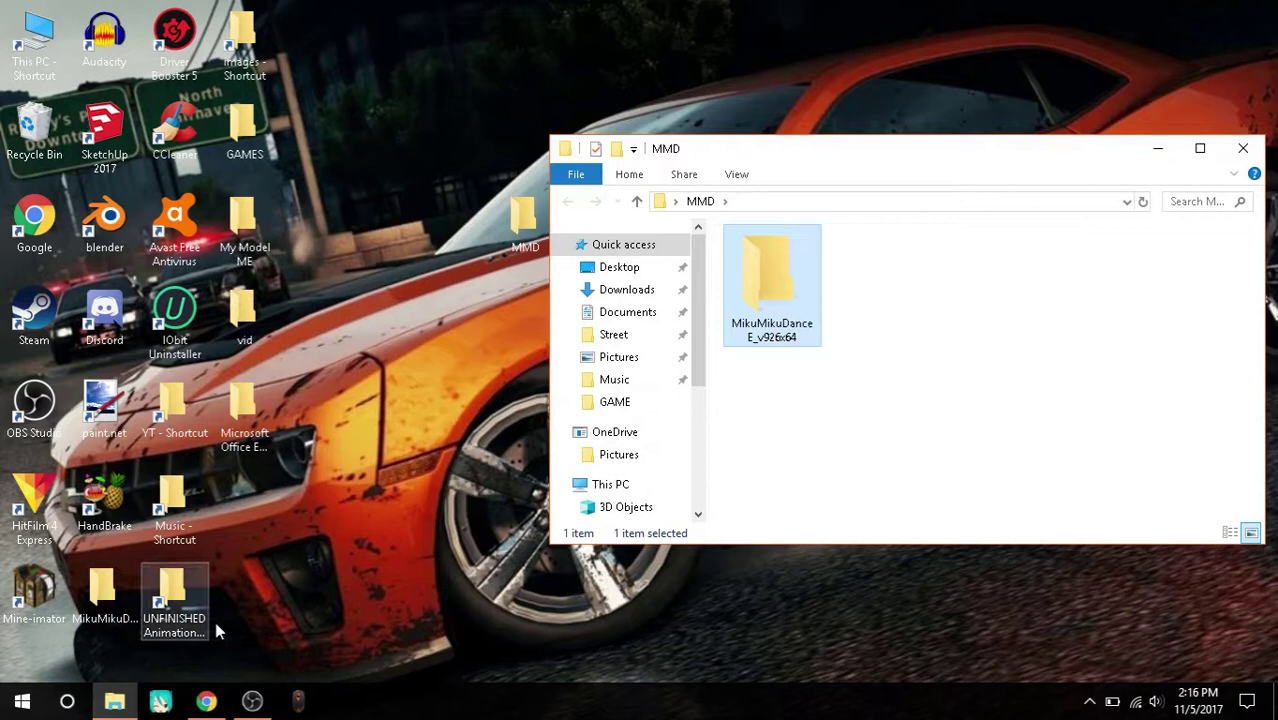
{"action": "double_click", "coordinate": [779, 318]}
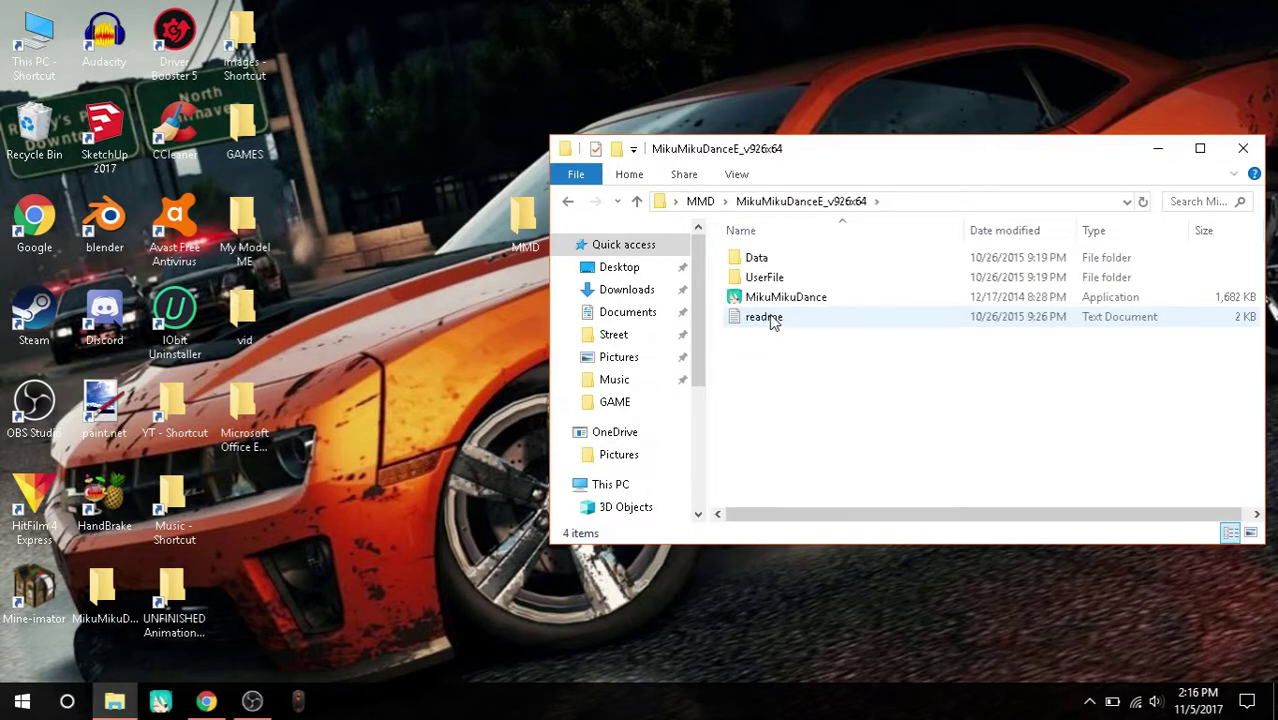
{"action": "double_click", "coordinate": [858, 300]}
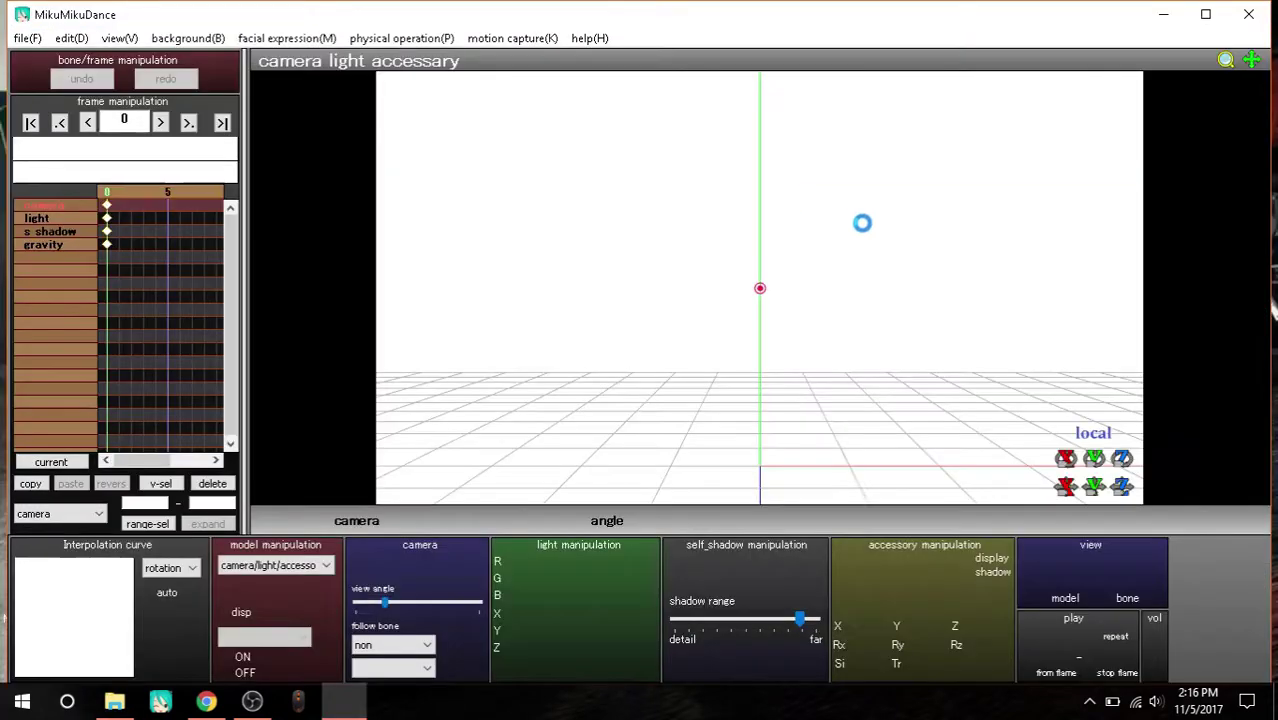
Step: Maximize MikuMikuDance and orbit the camera around the empty grid stage
{"action": "left_click", "coordinate": [1213, 12]}
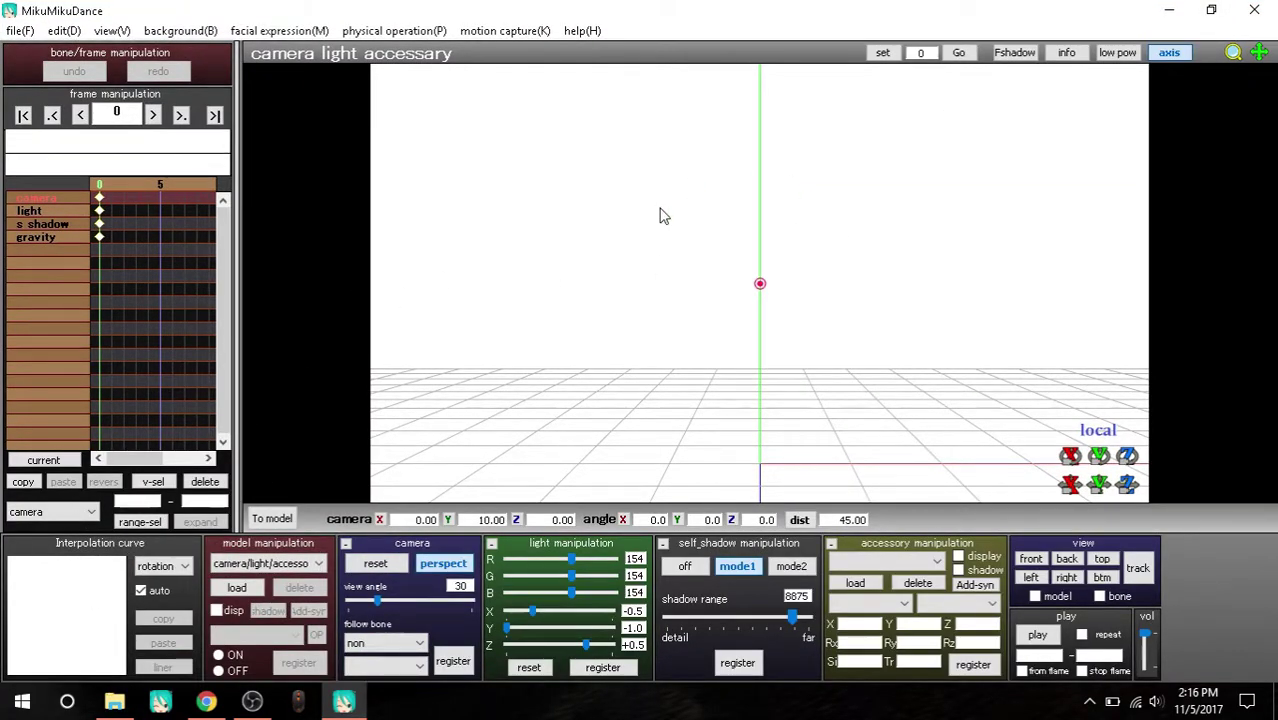
{"action": "mouse_move", "coordinate": [660, 215]}
{"action": "left_mouse_down"}
{"action": "mouse_move", "coordinate": [805, 322]}
{"action": "mouse_move", "coordinate": [799, 388]}
{"action": "mouse_move", "coordinate": [819, 422]}
{"action": "mouse_move", "coordinate": [963, 425]}
{"action": "mouse_move", "coordinate": [956, 306]}
{"action": "mouse_move", "coordinate": [551, 234]}
{"action": "mouse_move", "coordinate": [887, 277]}
{"action": "mouse_move", "coordinate": [882, 303]}
{"action": "mouse_move", "coordinate": [753, 303]}
{"action": "mouse_move", "coordinate": [1016, 317]}
{"action": "mouse_move", "coordinate": [910, 317]}
{"action": "left_mouse_up"}
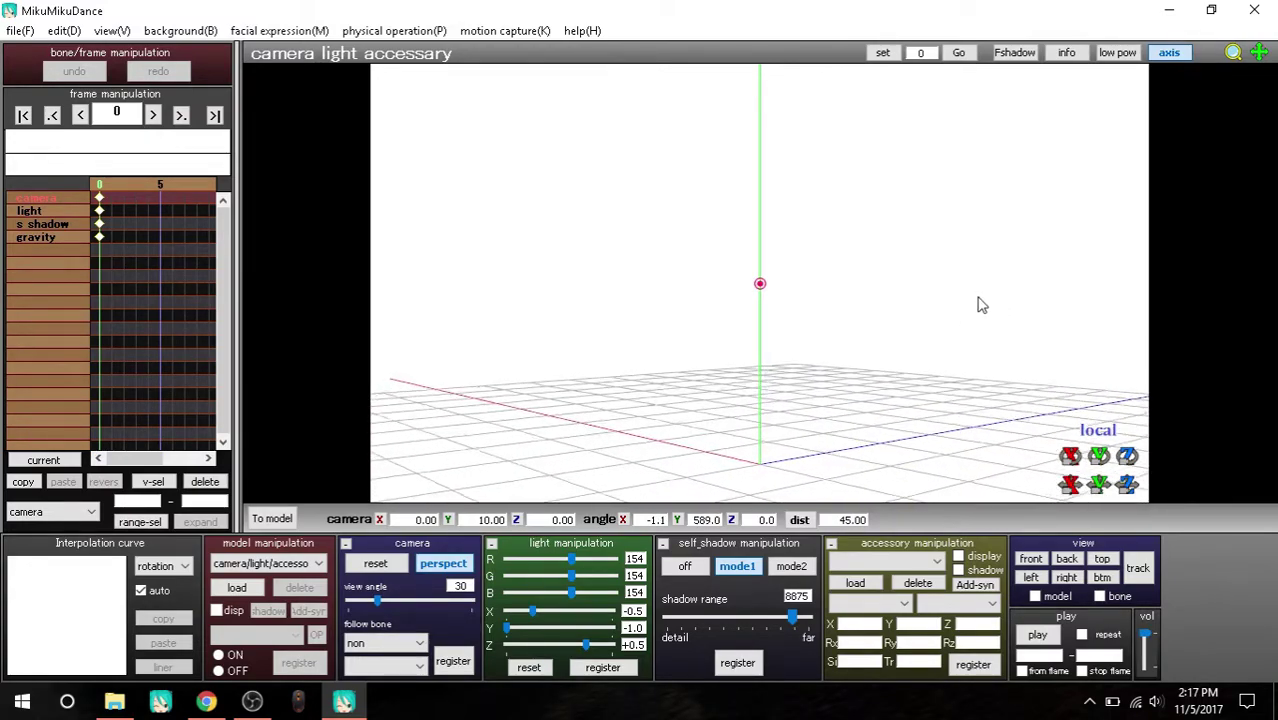
{"action": "mouse_move", "coordinate": [976, 302]}
{"action": "left_mouse_down"}
{"action": "mouse_move", "coordinate": [779, 357]}
{"action": "mouse_move", "coordinate": [1001, 365]}
{"action": "mouse_move", "coordinate": [786, 371]}
{"action": "mouse_move", "coordinate": [970, 334]}
{"action": "mouse_move", "coordinate": [950, 276]}
{"action": "left_mouse_up"}
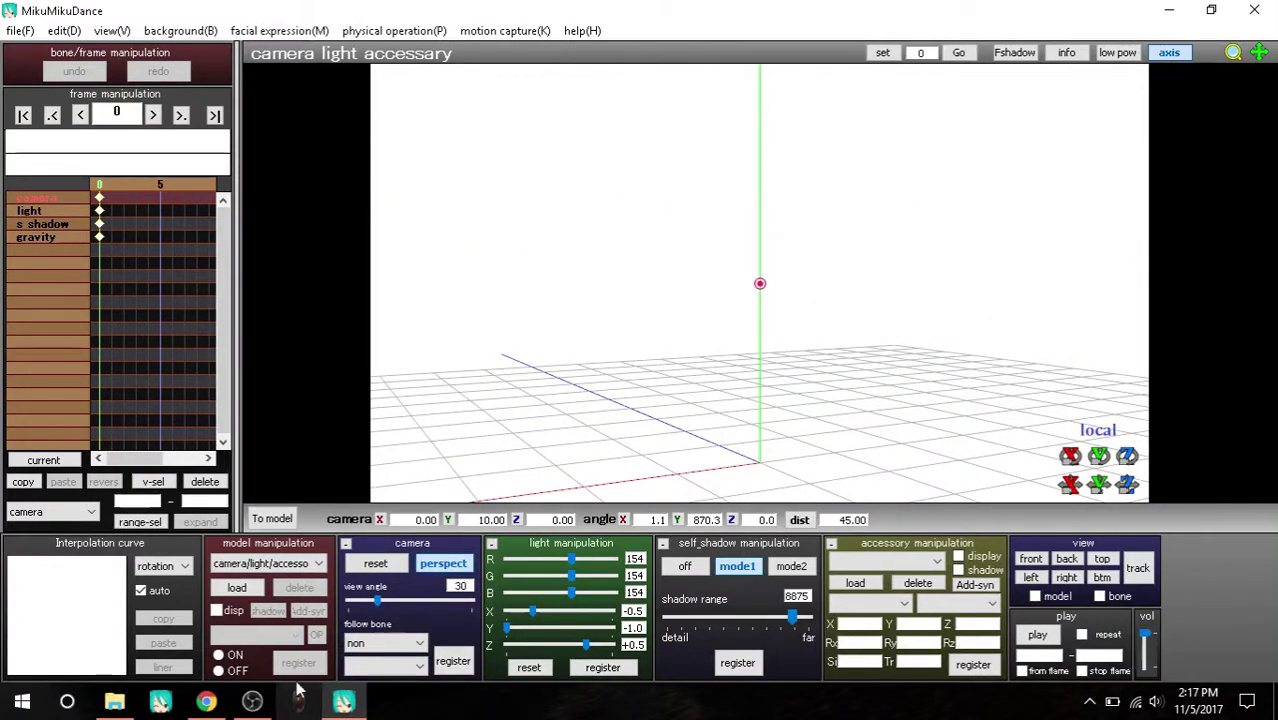
{"action": "mouse_move", "coordinate": [760, 352]}
{"action": "left_mouse_down"}
{"action": "mouse_move", "coordinate": [710, 317]}
{"action": "mouse_move", "coordinate": [901, 357]}
{"action": "mouse_move", "coordinate": [918, 328]}
{"action": "mouse_move", "coordinate": [807, 328]}
{"action": "mouse_move", "coordinate": [933, 314]}
{"action": "mouse_move", "coordinate": [765, 311]}
{"action": "mouse_move", "coordinate": [710, 344]}
{"action": "left_mouse_up"}
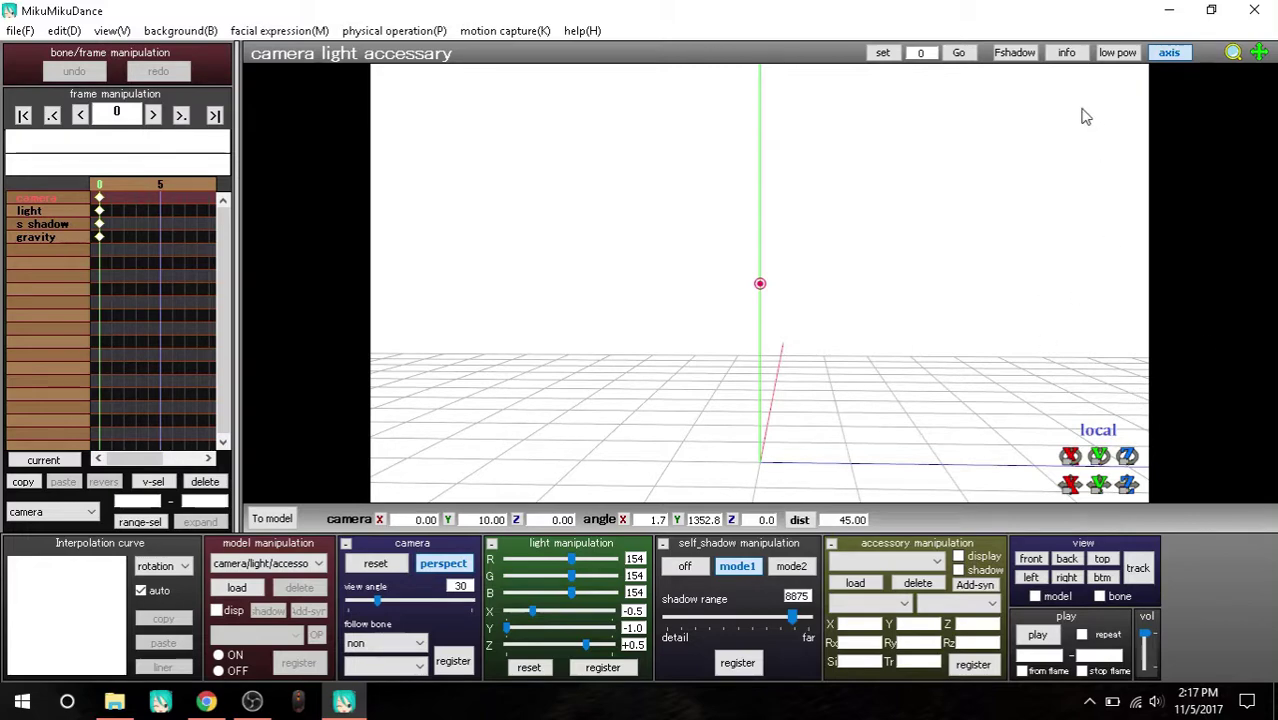
{"action": "left_click_drag", "start_coordinate": [1015, 290], "coordinate": [920, 283]}
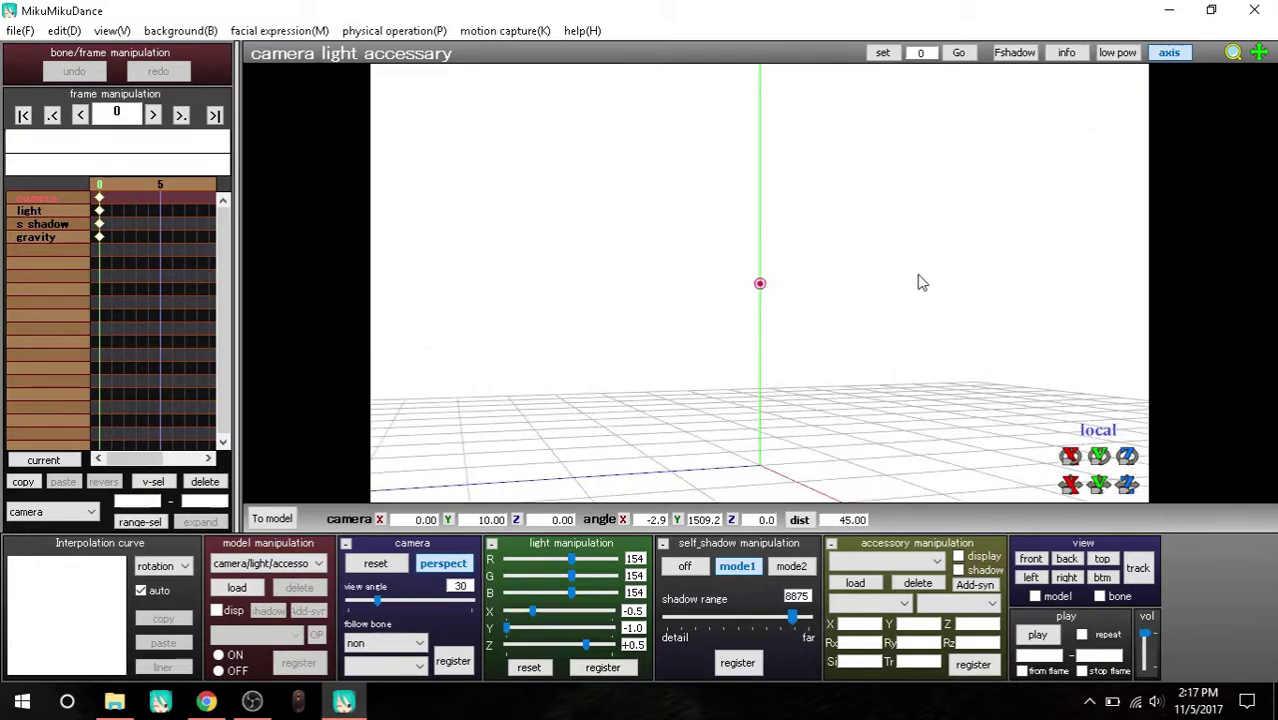
Step: Open the MMEffect zip from Downloads in WinRAR and enter its inner folder
{"action": "left_click", "coordinate": [1169, 10]}
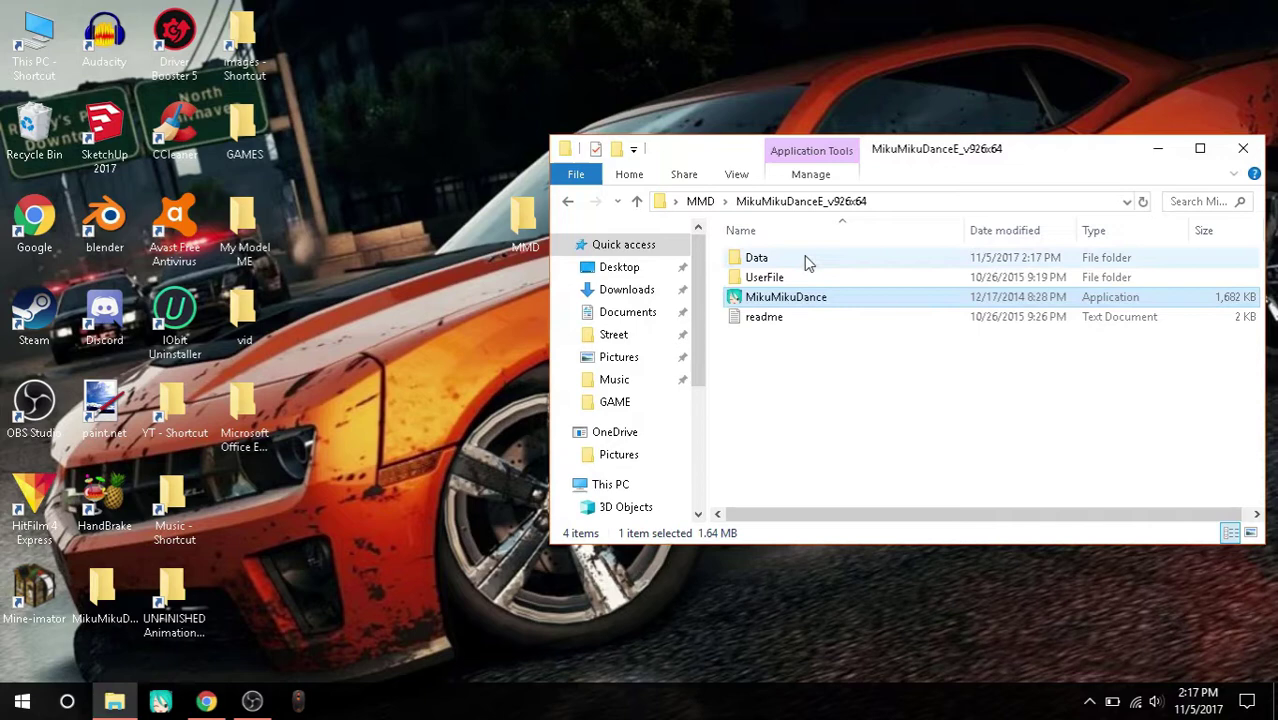
{"action": "left_click", "coordinate": [630, 292]}
{"action": "mouse_move", "coordinate": [797, 278]}
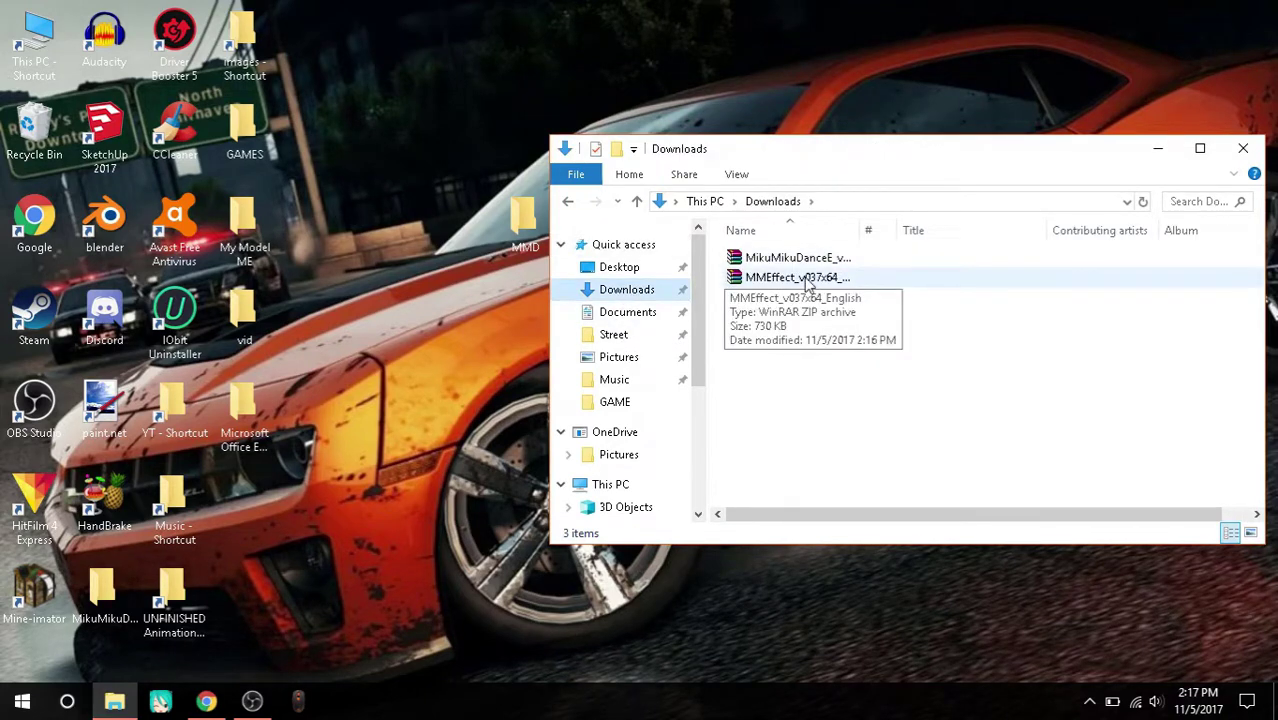
{"action": "double_click", "coordinate": [810, 279]}
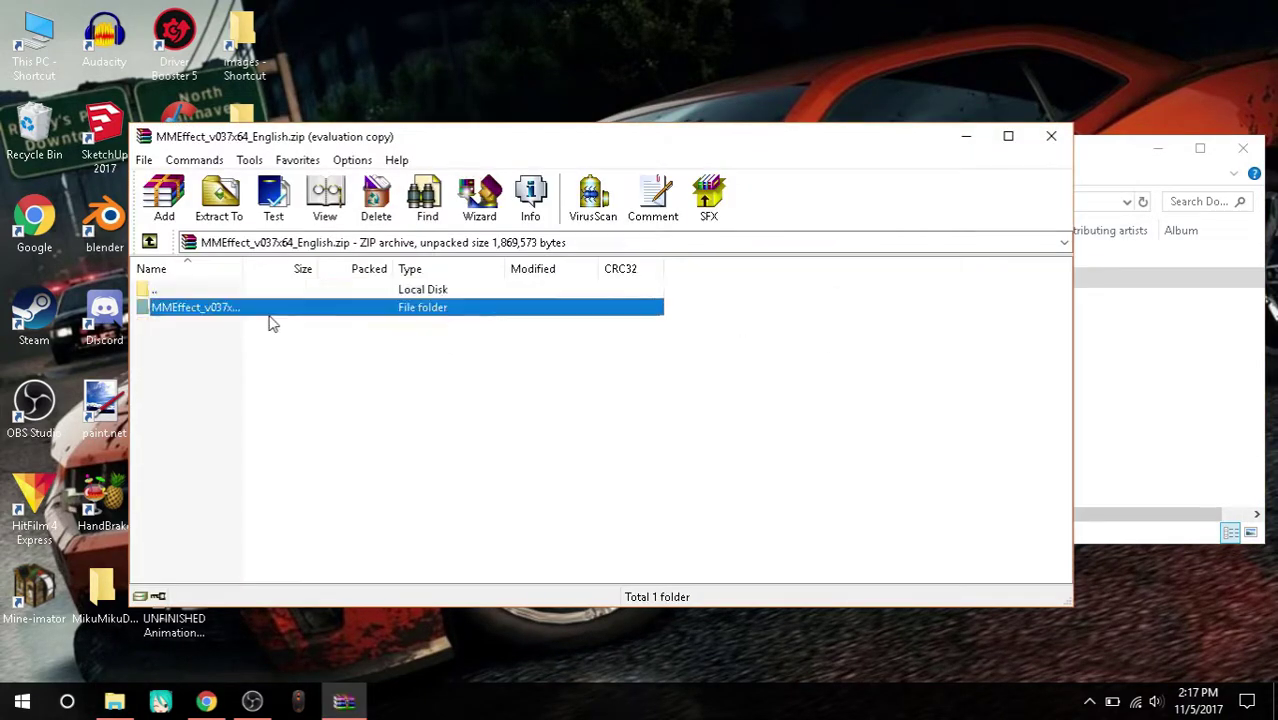
{"action": "double_click", "coordinate": [268, 316]}
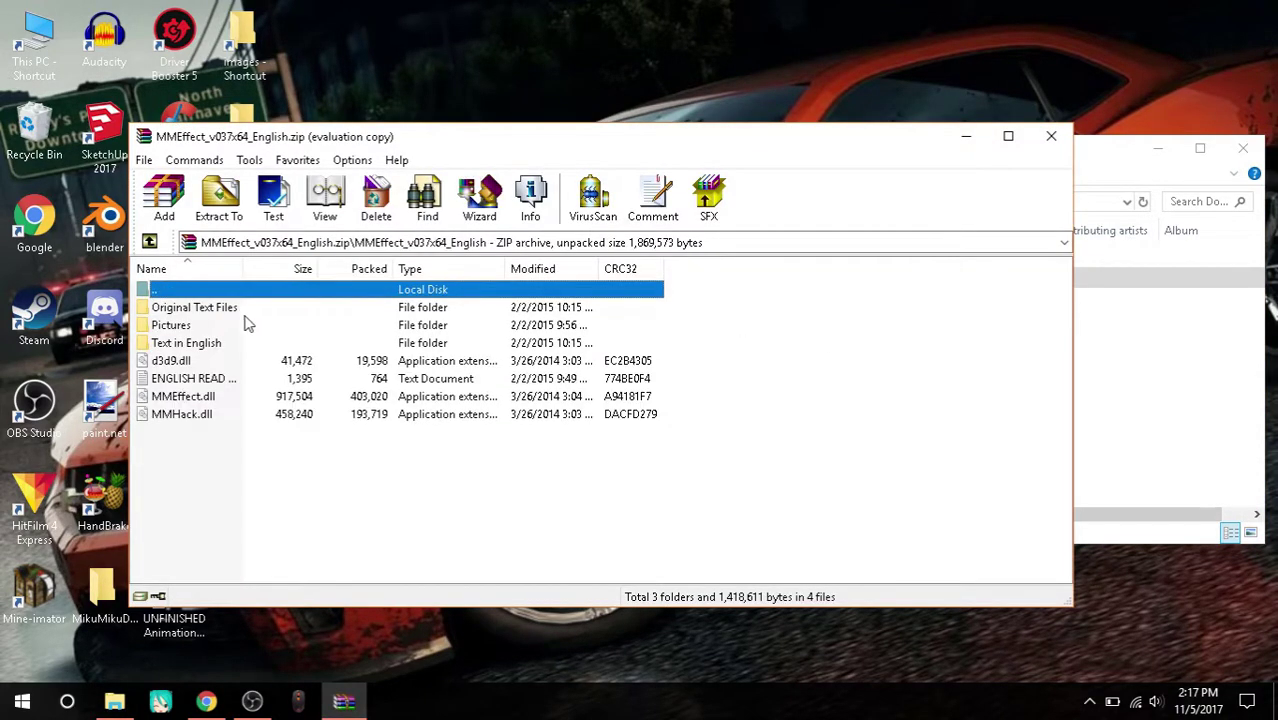
Step: Select only d3d9.dll, MMEffect.dll and MMHack.dll and bring up their actions
{"action": "left_click", "coordinate": [168, 362], "text": "shift"}
{"action": "left_click", "coordinate": [256, 398], "text": "shift"}
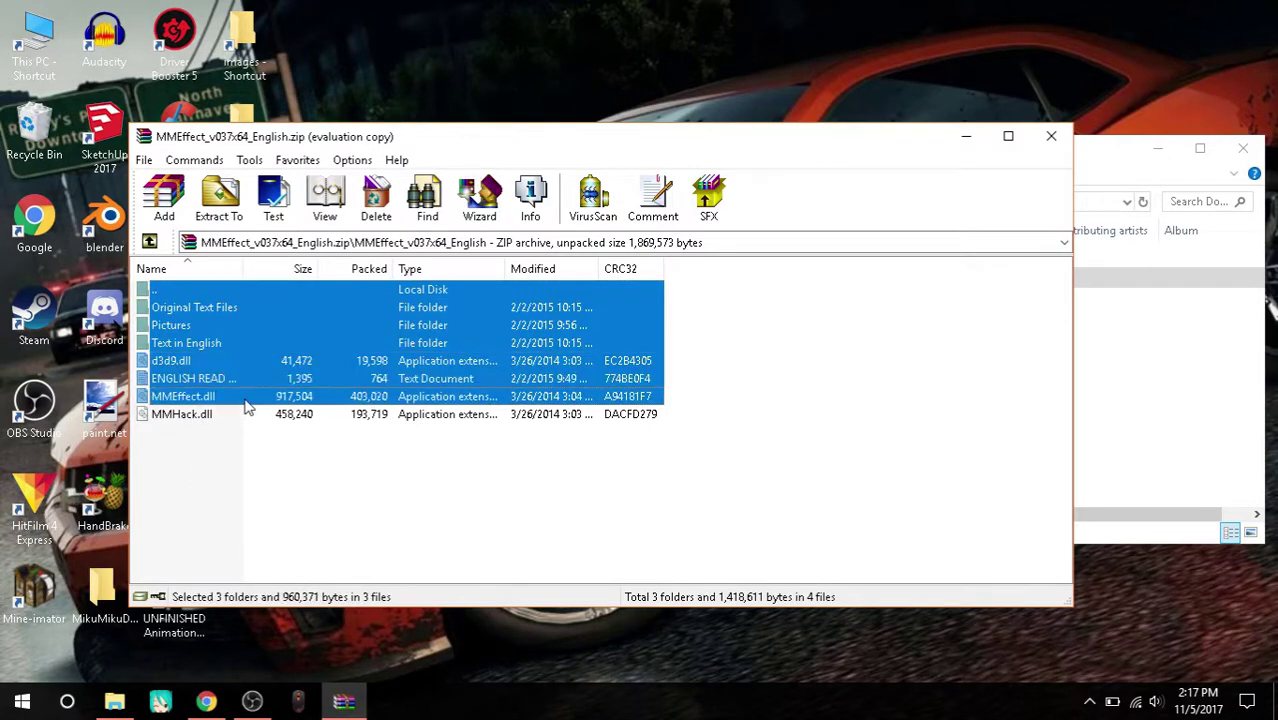
{"action": "left_click", "coordinate": [209, 415], "text": "shift"}
{"action": "left_click", "coordinate": [192, 379], "text": "ctrl"}
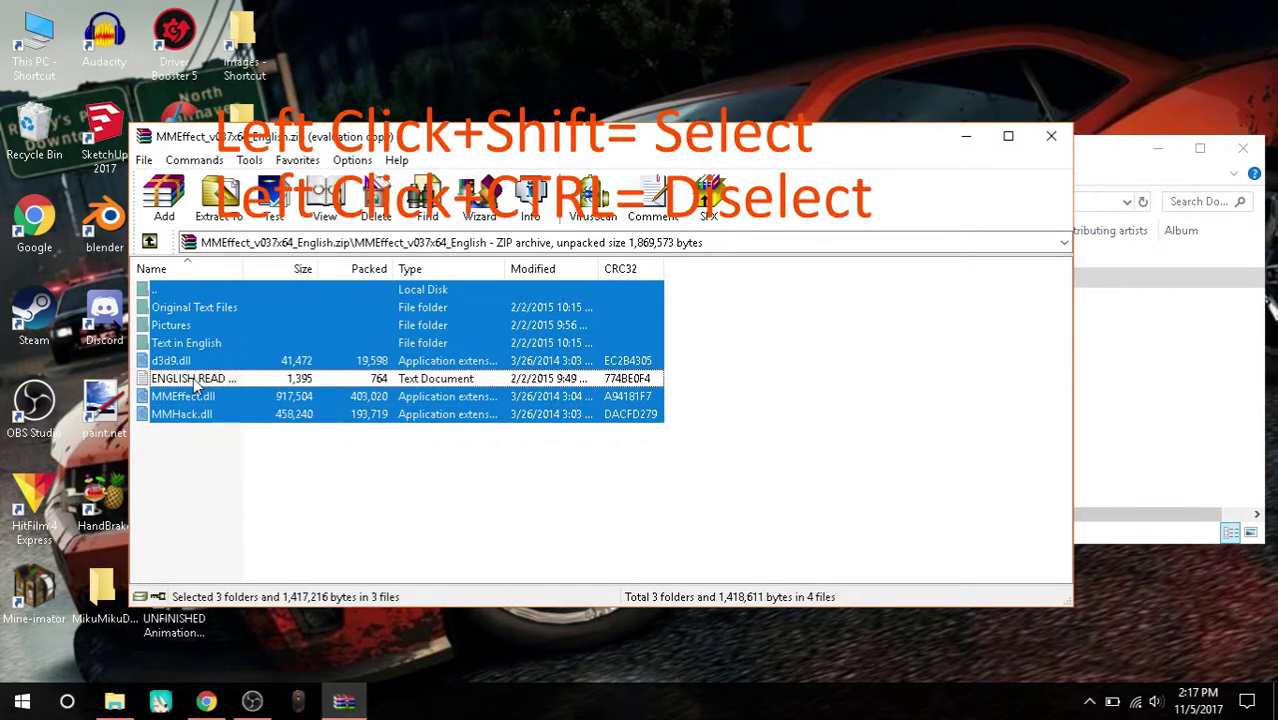
{"action": "left_click", "coordinate": [199, 328], "text": "ctrl"}
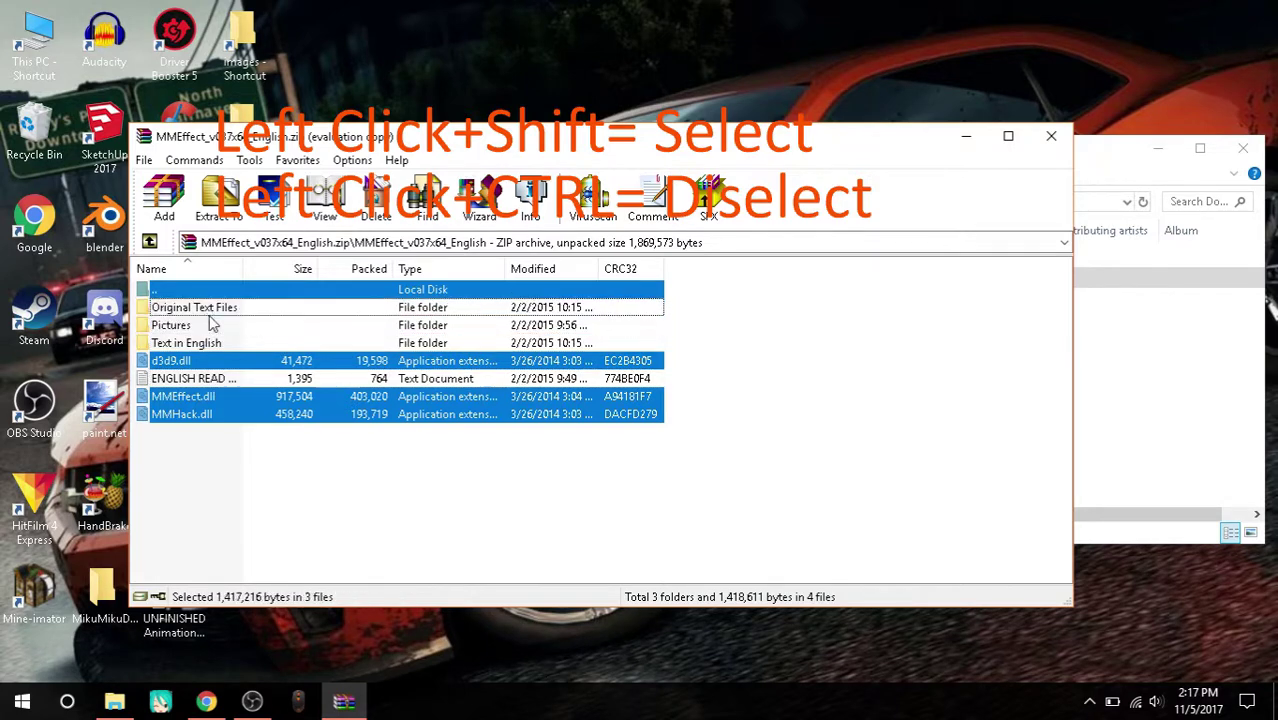
{"action": "right_click", "coordinate": [210, 404]}
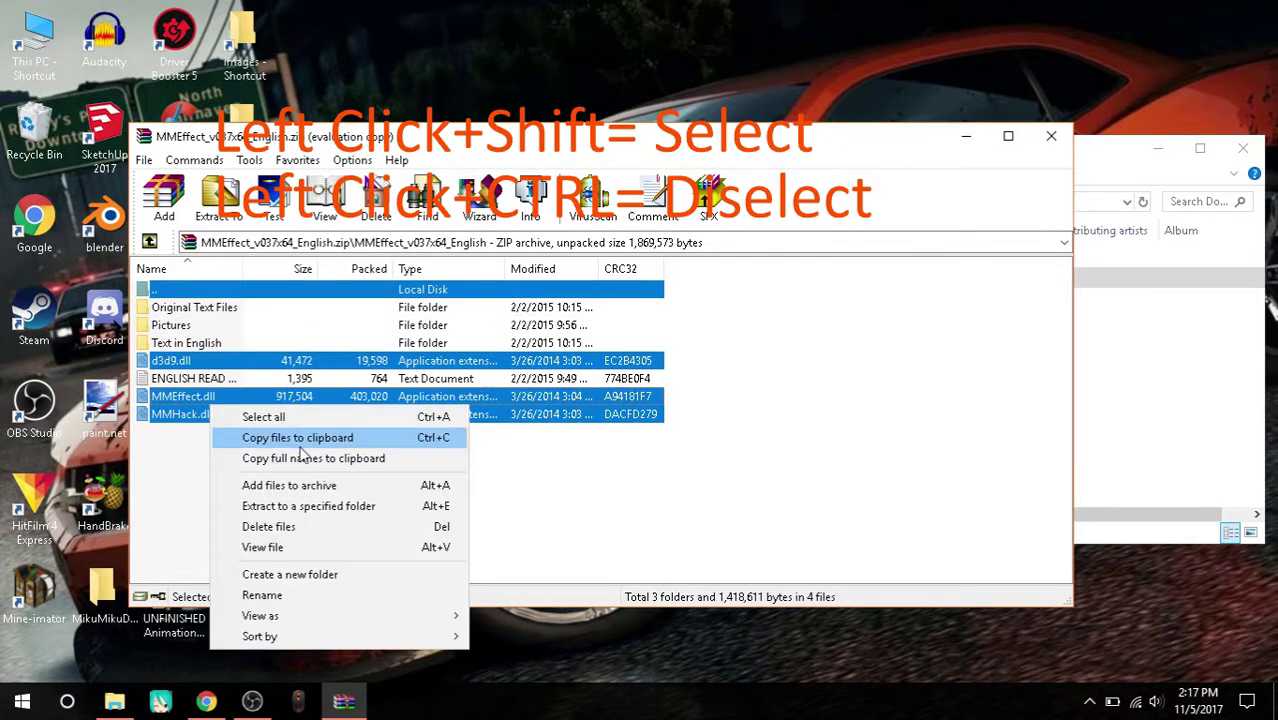
Step: Extract the three DLLs into Desktop\MMD\MikuMikuDanceE_v926x64 and close the archive
{"action": "left_click", "coordinate": [336, 507]}
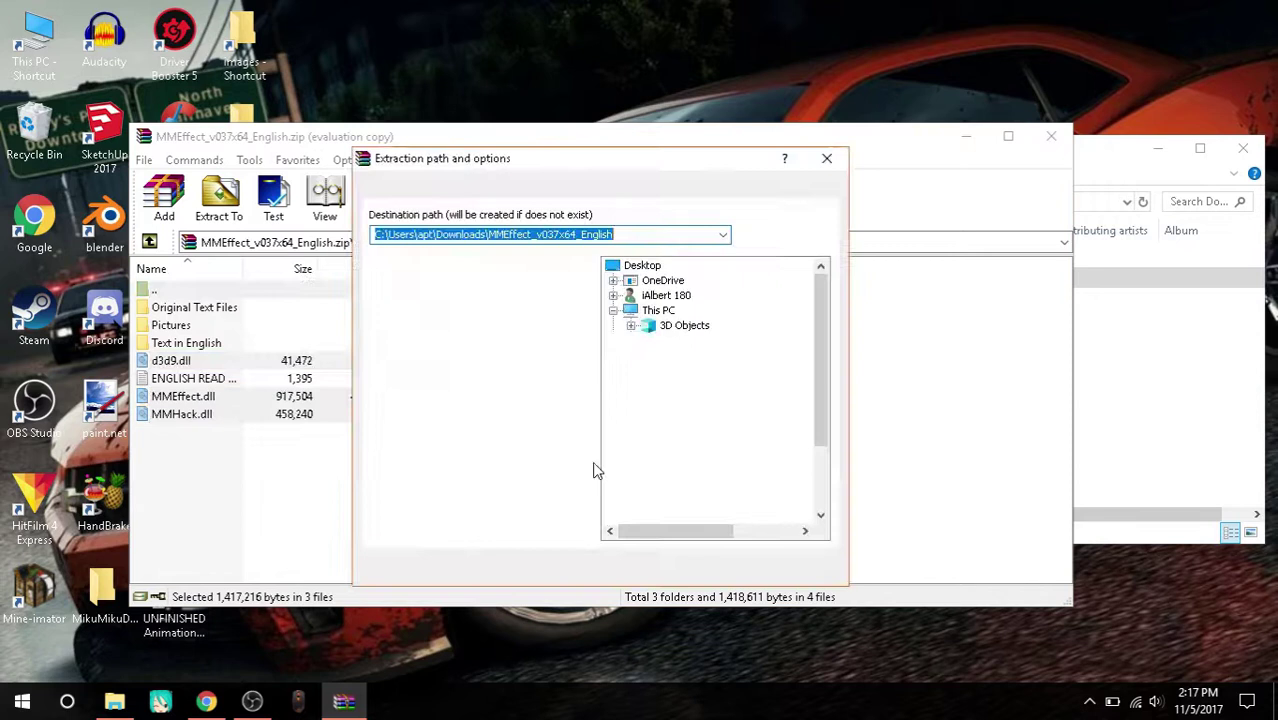
{"action": "double_click", "coordinate": [676, 342]}
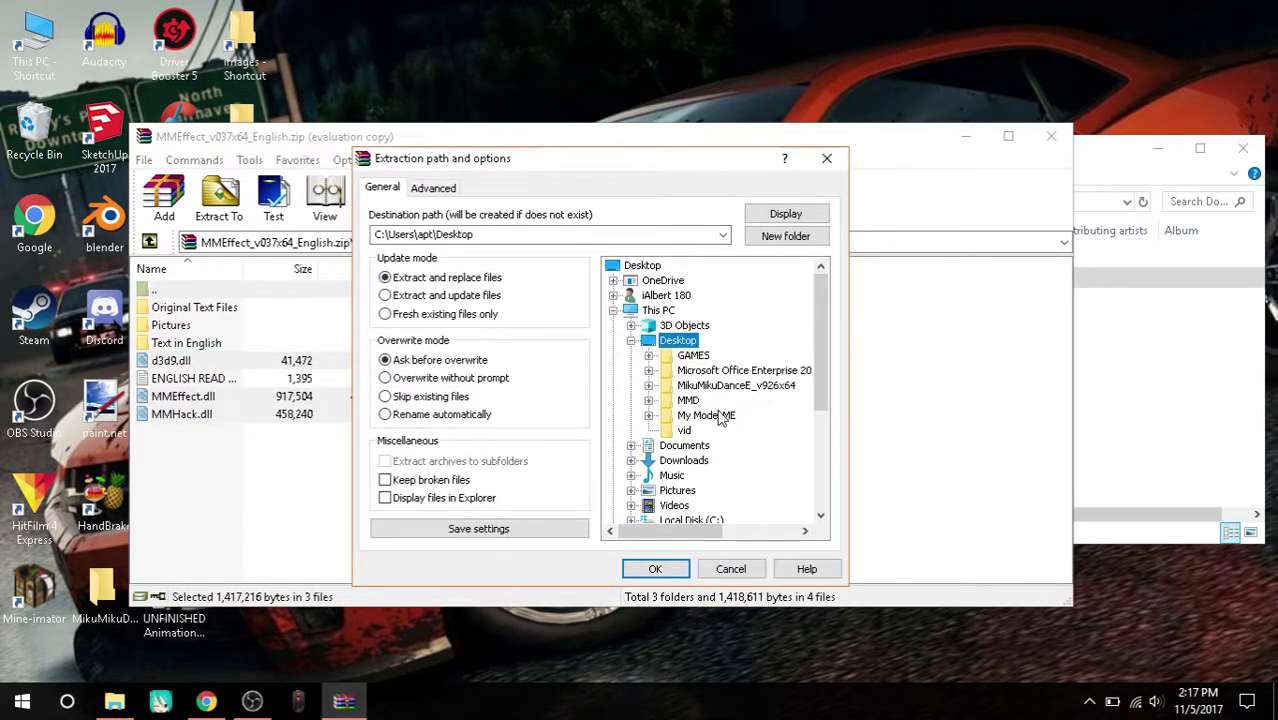
{"action": "double_click", "coordinate": [690, 401]}
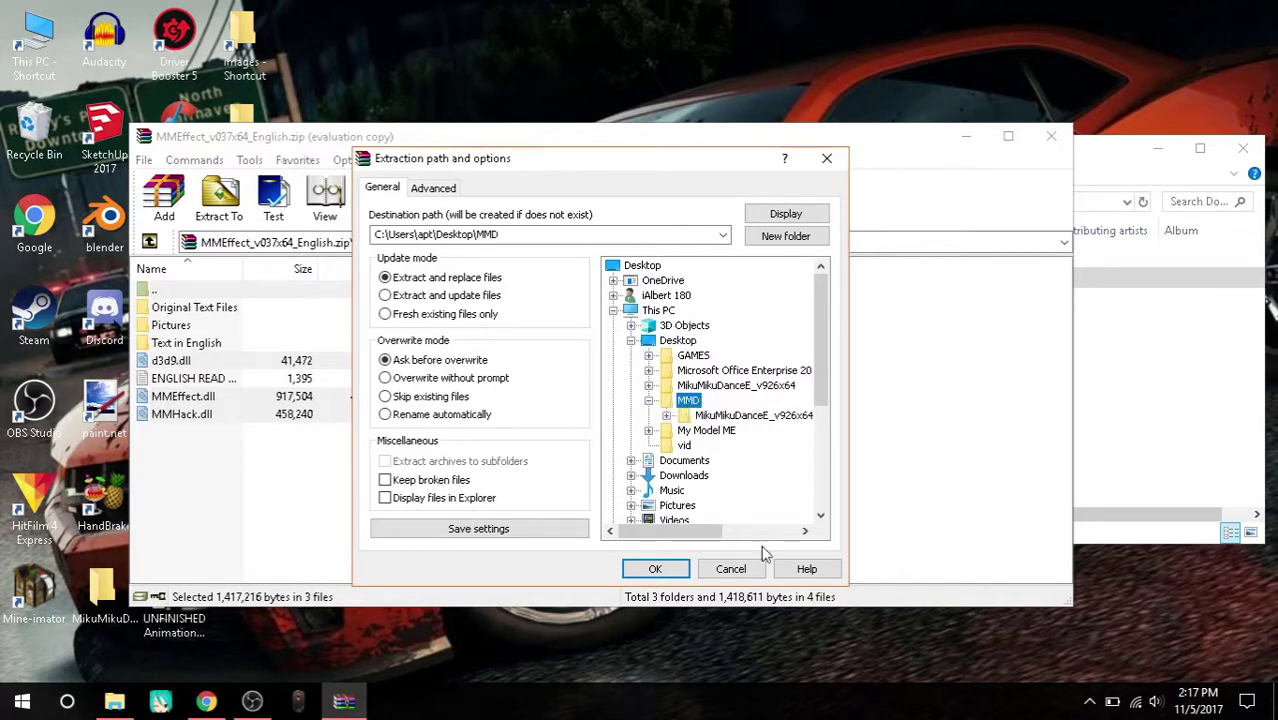
{"action": "double_click", "coordinate": [752, 415]}
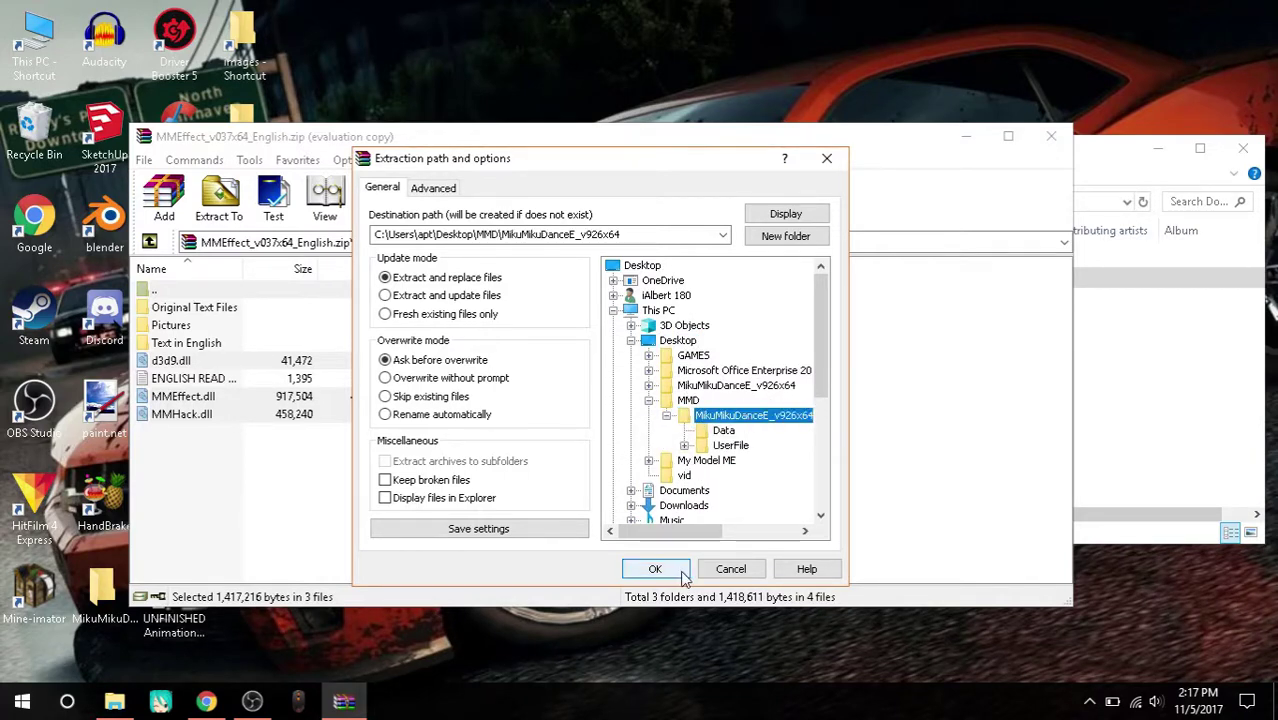
{"action": "left_click", "coordinate": [679, 576]}
{"action": "left_click", "coordinate": [1049, 138]}
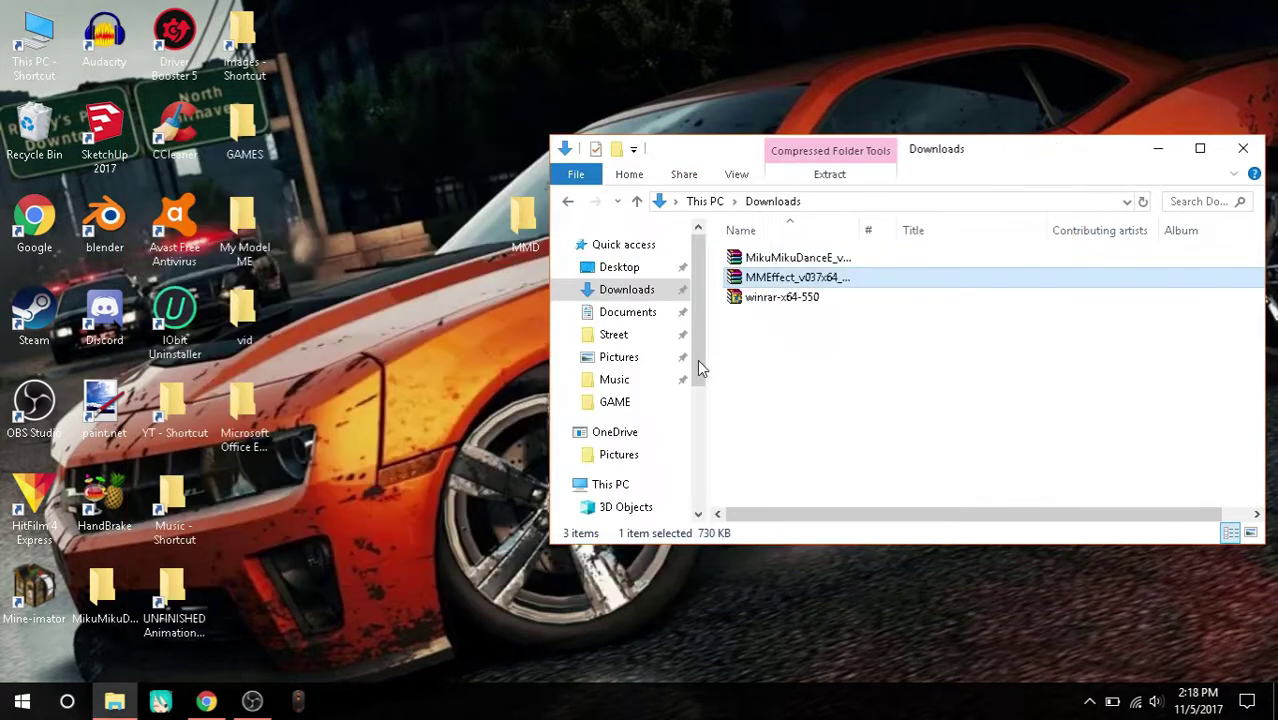
Step: Relaunch MikuMikuDance from MikuMikuDanceE_v926x64 and check its new MMEffect menu
{"action": "left_click", "coordinate": [567, 201]}
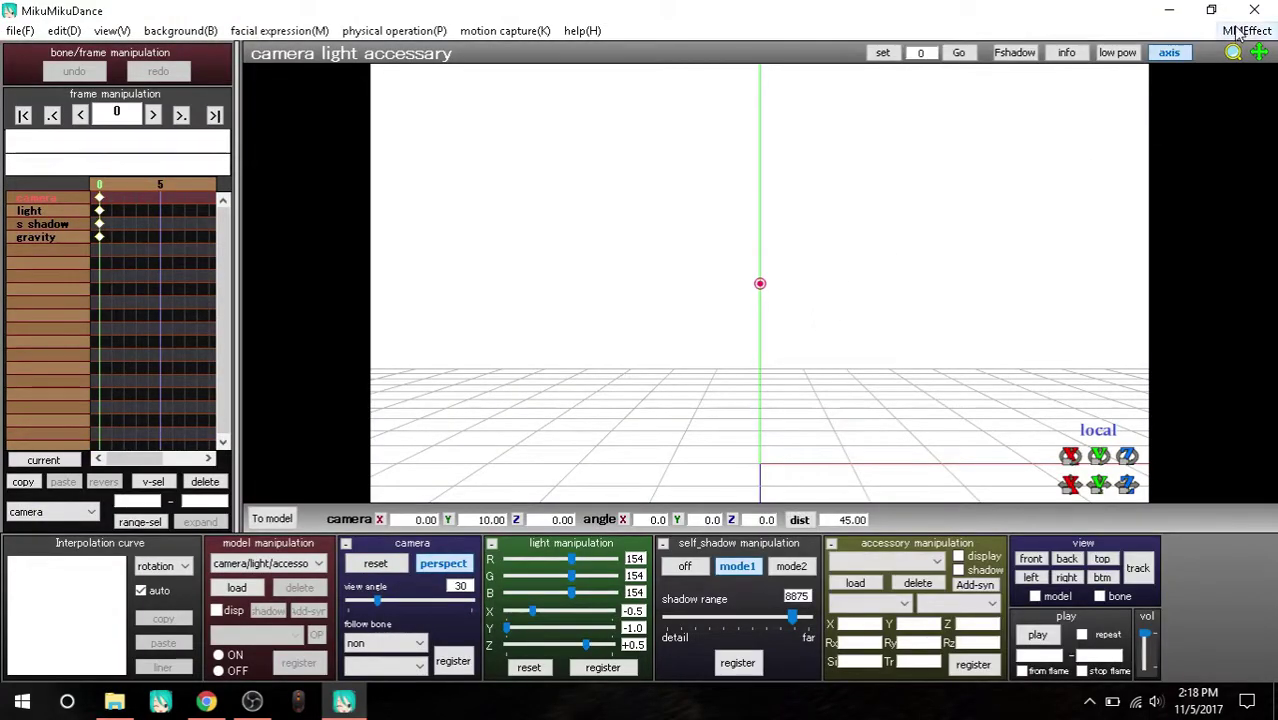
{"action": "left_click", "coordinate": [1240, 31]}
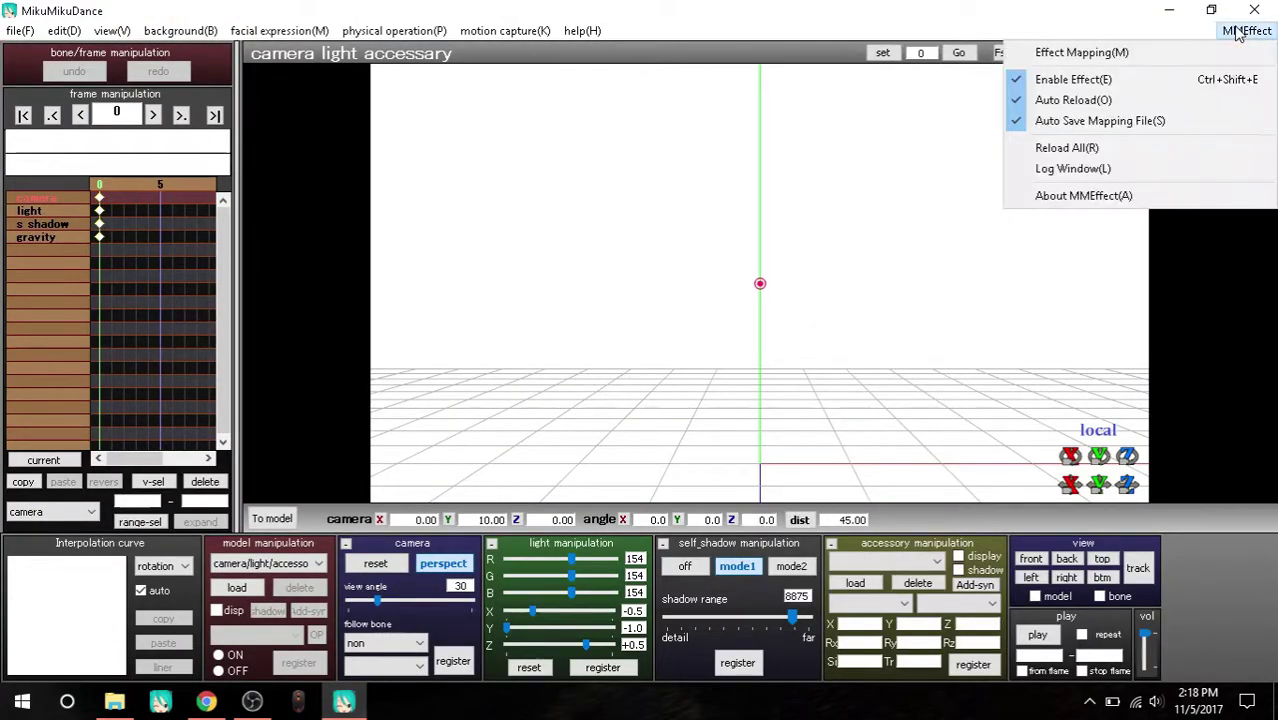
{"action": "left_click", "coordinate": [913, 306]}
Step: Orbit the camera around the empty stage to inspect the grid
{"action": "left_click_drag", "start_coordinate": [1127, 282], "coordinate": [928, 278]}
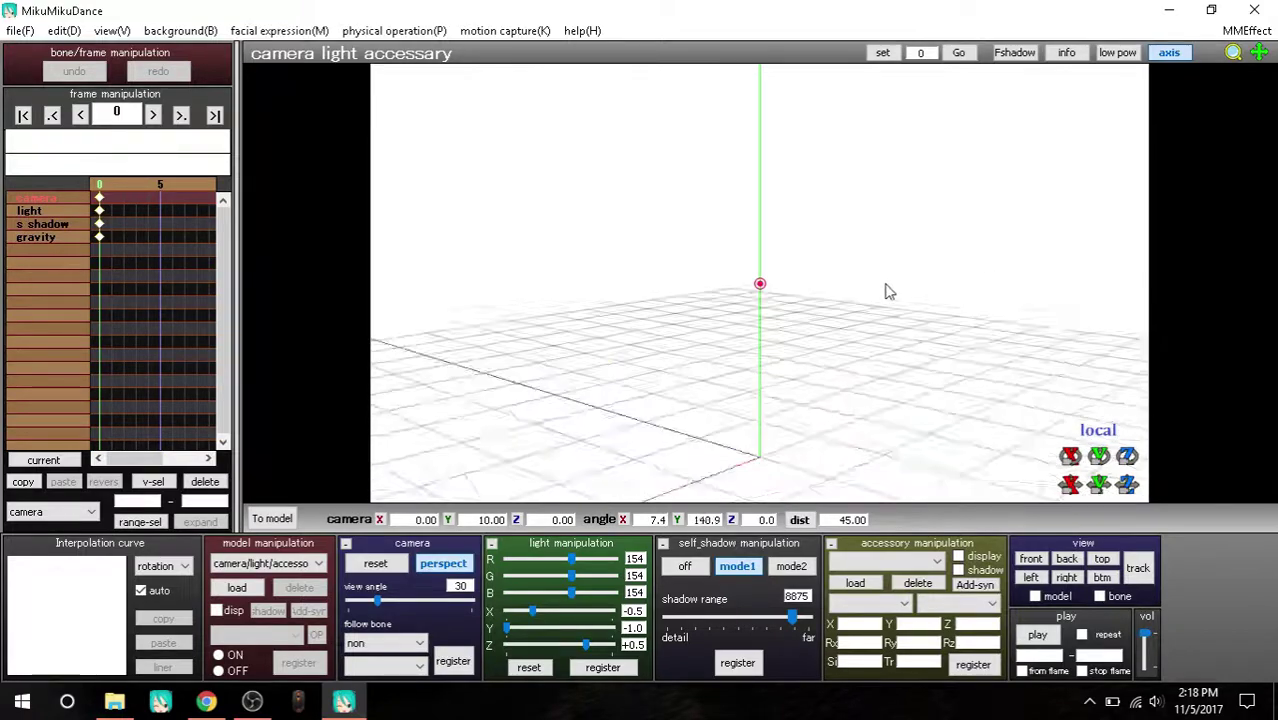
{"action": "left_click_drag", "start_coordinate": [928, 278], "coordinate": [832, 250]}
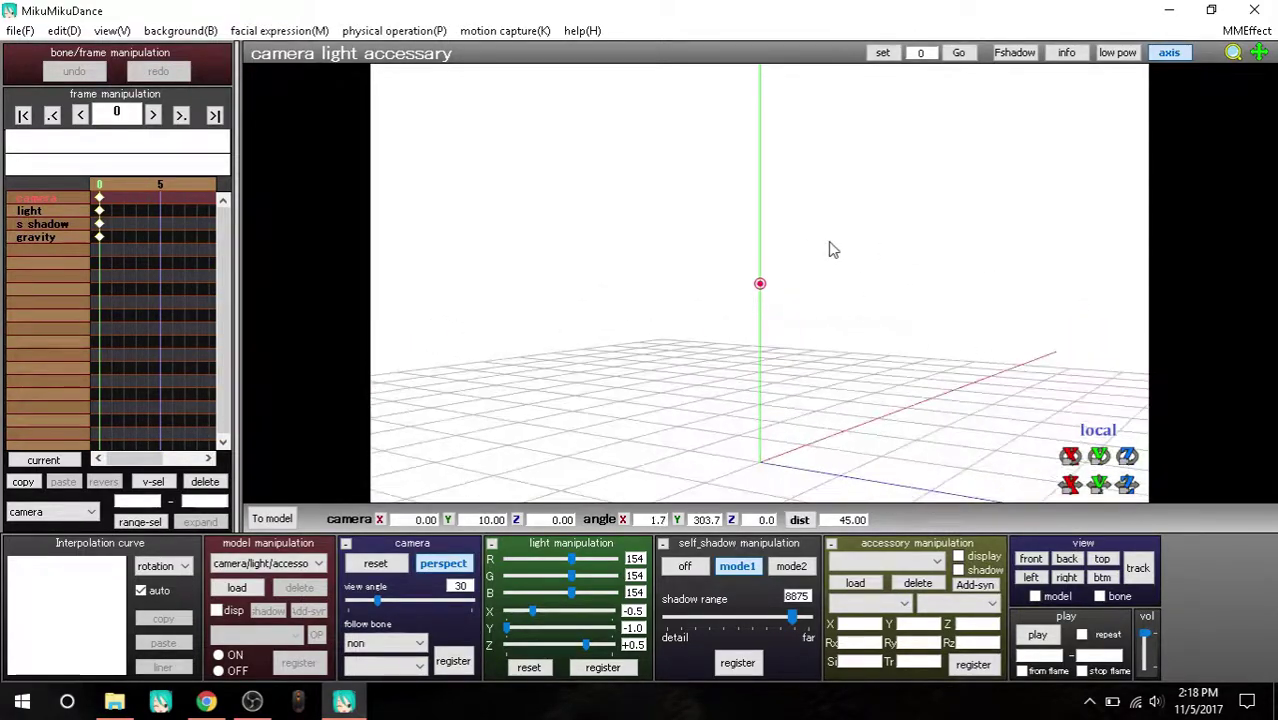
{"action": "mouse_move", "coordinate": [935, 247]}
{"action": "left_mouse_down"}
{"action": "mouse_move", "coordinate": [813, 271]}
{"action": "mouse_move", "coordinate": [870, 288]}
{"action": "mouse_move", "coordinate": [686, 329]}
{"action": "mouse_move", "coordinate": [479, 329]}
{"action": "mouse_move", "coordinate": [522, 200]}
{"action": "mouse_move", "coordinate": [807, 134]}
{"action": "mouse_move", "coordinate": [1024, 187]}
{"action": "mouse_move", "coordinate": [793, 374]}
{"action": "mouse_move", "coordinate": [596, 357]}
{"action": "mouse_move", "coordinate": [538, 294]}
{"action": "mouse_move", "coordinate": [585, 209]}
{"action": "mouse_move", "coordinate": [696, 123]}
{"action": "mouse_move", "coordinate": [907, 177]}
{"action": "mouse_move", "coordinate": [880, 292]}
{"action": "mouse_move", "coordinate": [787, 402]}
{"action": "mouse_move", "coordinate": [653, 402]}
{"action": "mouse_move", "coordinate": [673, 334]}
{"action": "mouse_move", "coordinate": [828, 304]}
{"action": "mouse_move", "coordinate": [876, 257]}
{"action": "mouse_move", "coordinate": [733, 257]}
{"action": "mouse_move", "coordinate": [725, 271]}
{"action": "mouse_move", "coordinate": [936, 262]}
{"action": "mouse_move", "coordinate": [870, 265]}
{"action": "left_mouse_up"}
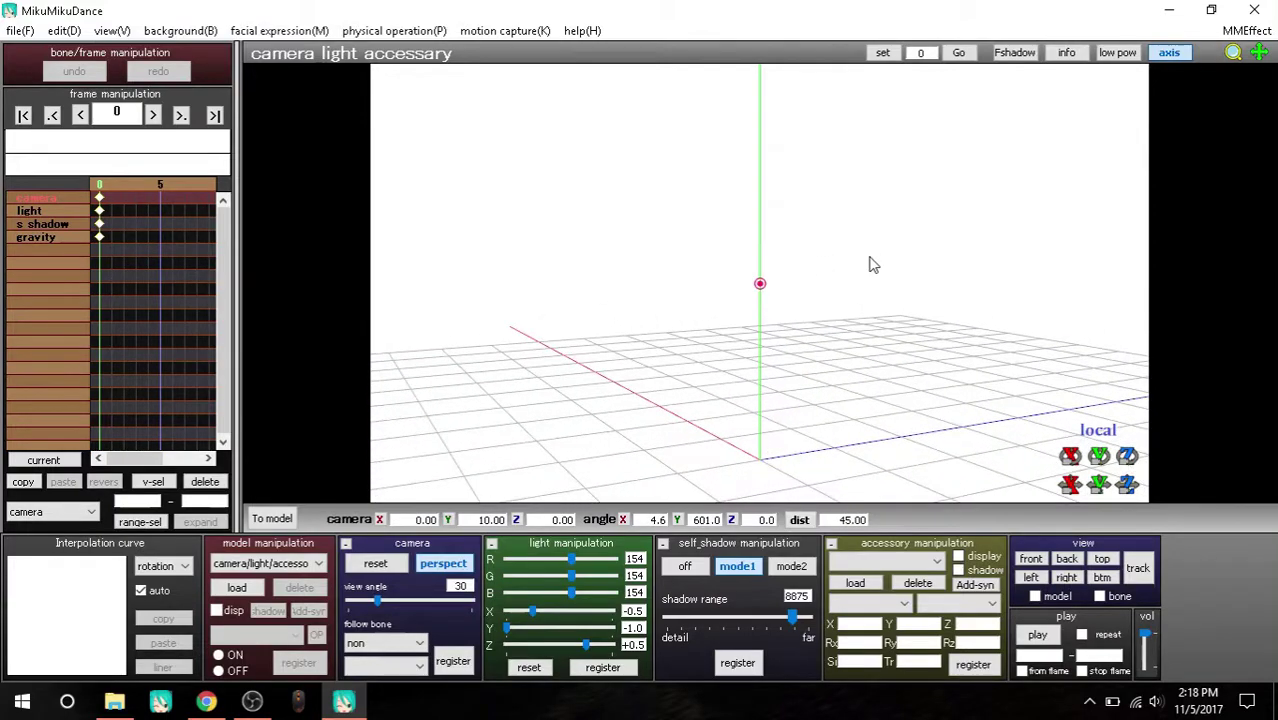
{"action": "mouse_move", "coordinate": [897, 308]}
{"action": "left_mouse_down"}
{"action": "mouse_move", "coordinate": [848, 126]}
{"action": "mouse_move", "coordinate": [787, 126]}
{"action": "mouse_move", "coordinate": [770, 191]}
{"action": "mouse_move", "coordinate": [818, 332]}
{"action": "mouse_move", "coordinate": [990, 320]}
{"action": "mouse_move", "coordinate": [970, 285]}
{"action": "left_mouse_up"}
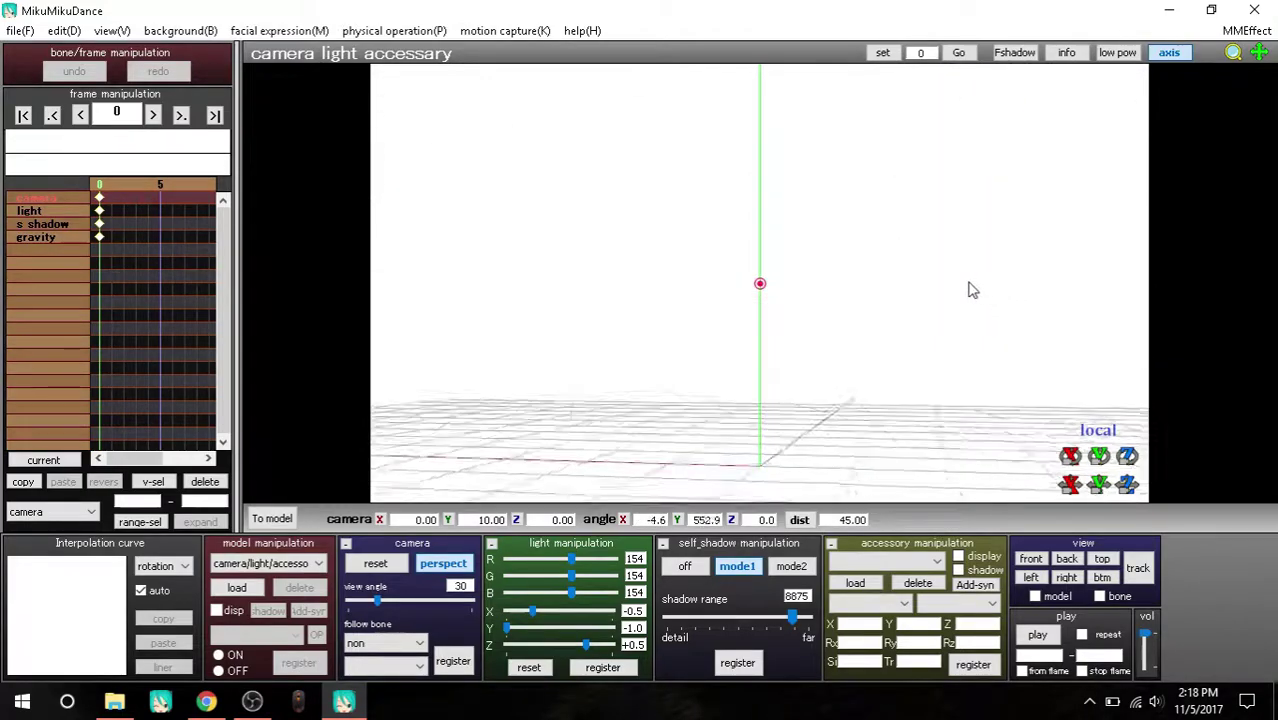
{"action": "mouse_move", "coordinate": [822, 314]}
{"action": "left_mouse_down"}
{"action": "mouse_move", "coordinate": [662, 347]}
{"action": "mouse_move", "coordinate": [953, 331]}
{"action": "mouse_move", "coordinate": [759, 340]}
{"action": "mouse_move", "coordinate": [733, 320]}
{"action": "left_mouse_up"}
{"action": "mouse_move", "coordinate": [845, 320]}
{"action": "left_mouse_down"}
{"action": "mouse_move", "coordinate": [933, 331]}
{"action": "mouse_move", "coordinate": [787, 371]}
{"action": "mouse_move", "coordinate": [478, 376]}
{"action": "mouse_move", "coordinate": [944, 334]}
{"action": "mouse_move", "coordinate": [856, 351]}
{"action": "mouse_move", "coordinate": [662, 355]}
{"action": "mouse_move", "coordinate": [893, 305]}
{"action": "mouse_move", "coordinate": [901, 280]}
{"action": "mouse_move", "coordinate": [741, 235]}
{"action": "mouse_move", "coordinate": [927, 254]}
{"action": "left_mouse_up"}
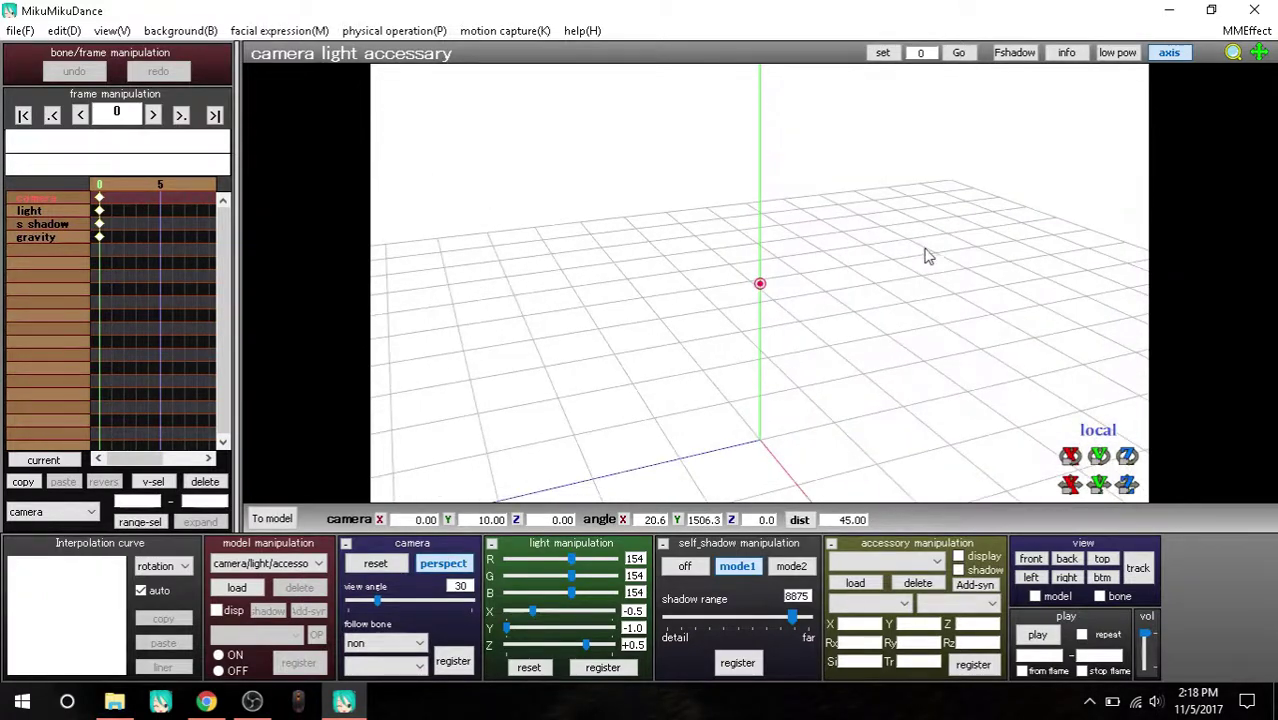